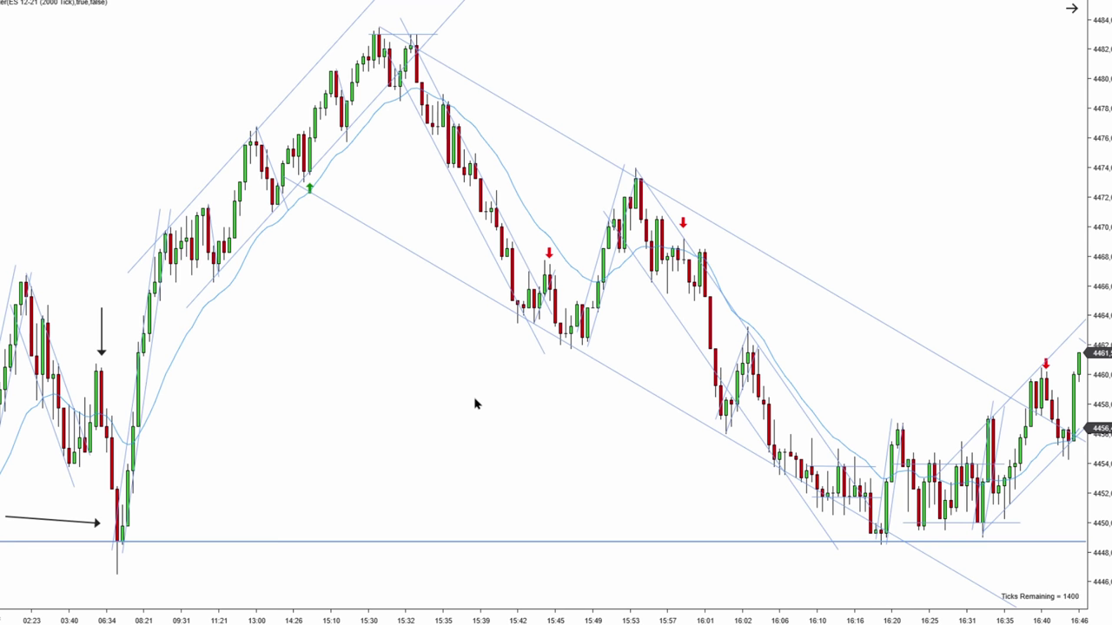
Step: Examine the ES 12-21 2000-tick chart's price action before and after the 13 September session start
drag(482, 404, 535, 396)
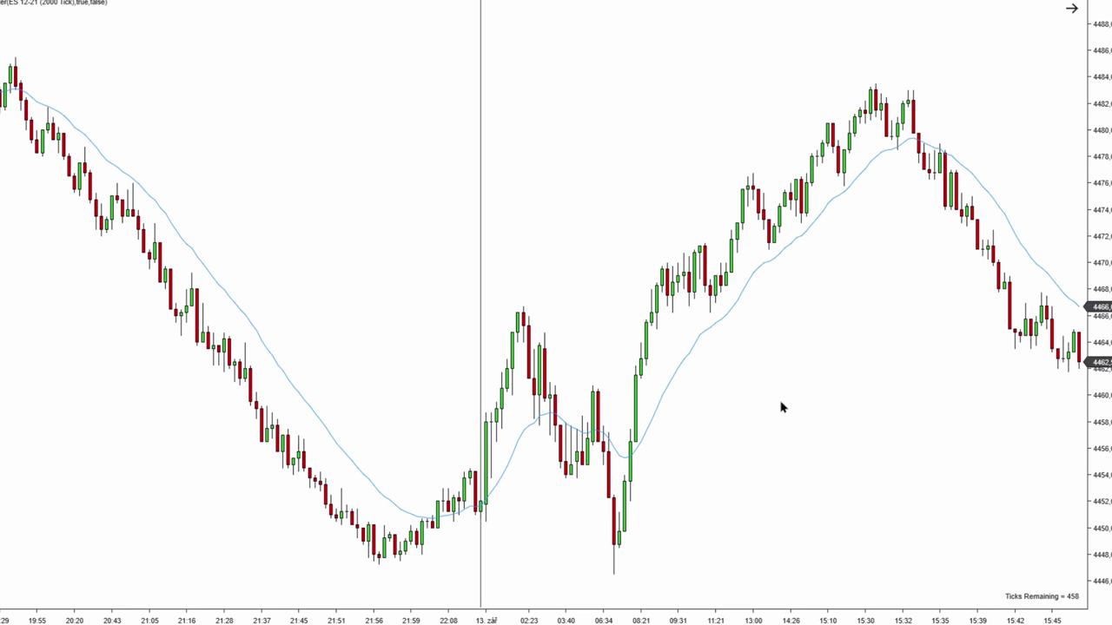
drag(842, 414, 514, 409)
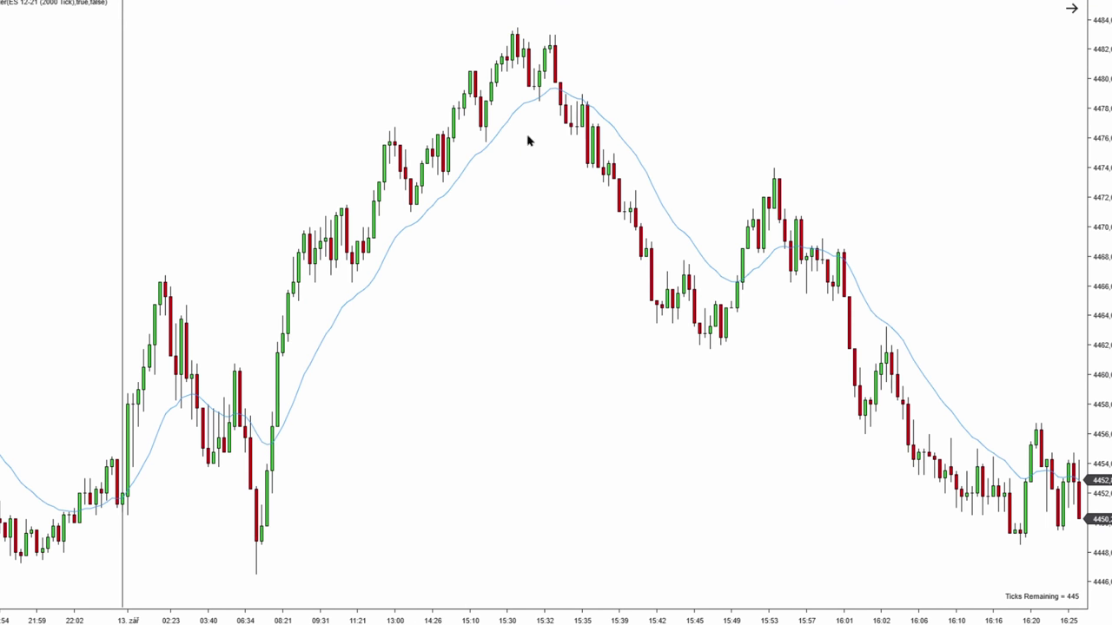
drag(684, 126, 322, 120)
drag(744, 246, 511, 260)
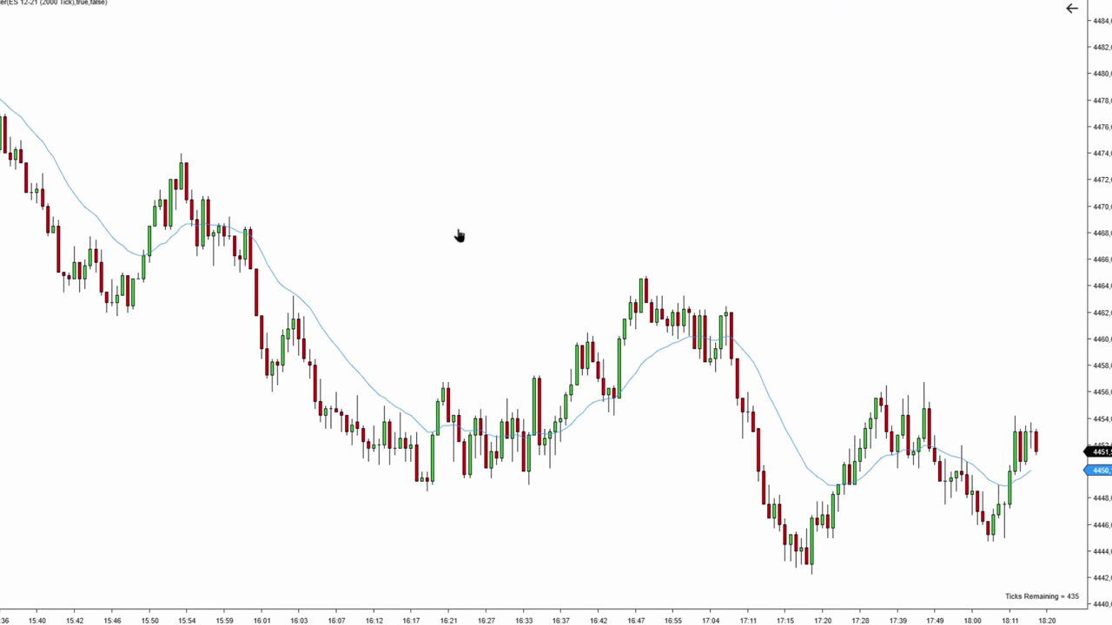
drag(459, 235, 832, 261)
drag(397, 335, 538, 323)
drag(366, 315, 642, 293)
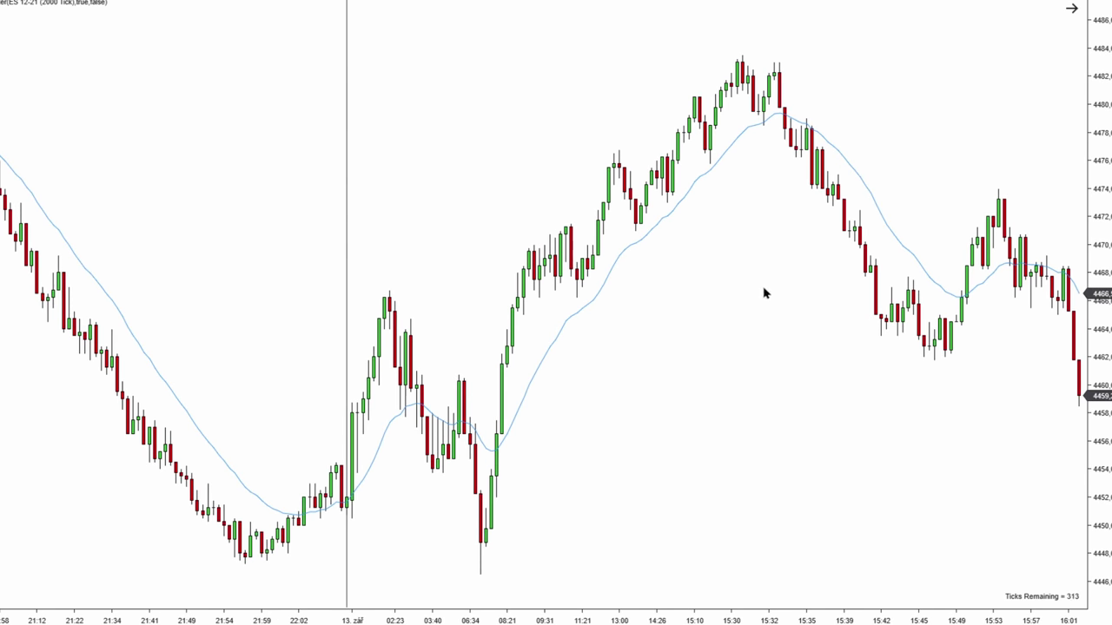
drag(764, 293, 783, 313)
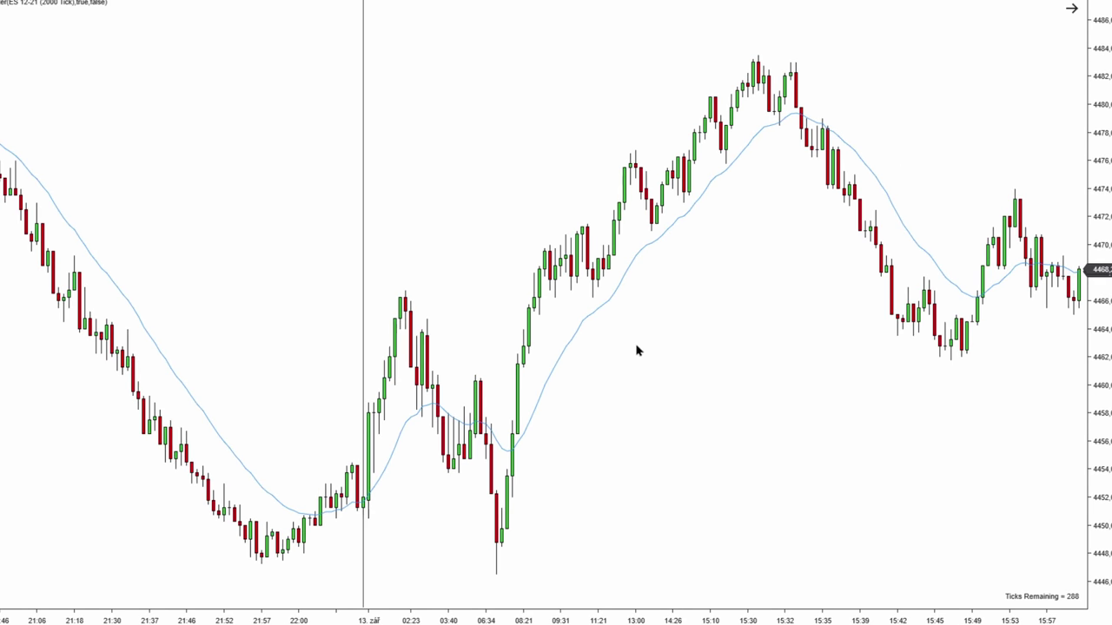
drag(637, 351, 683, 342)
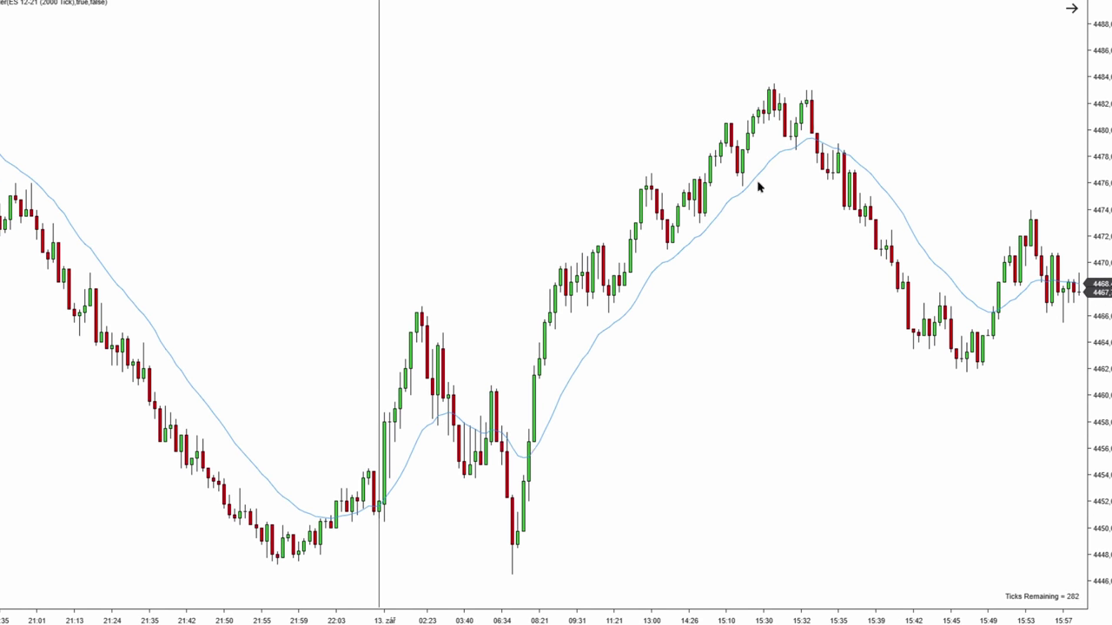
scroll(764, 352, up, 5)
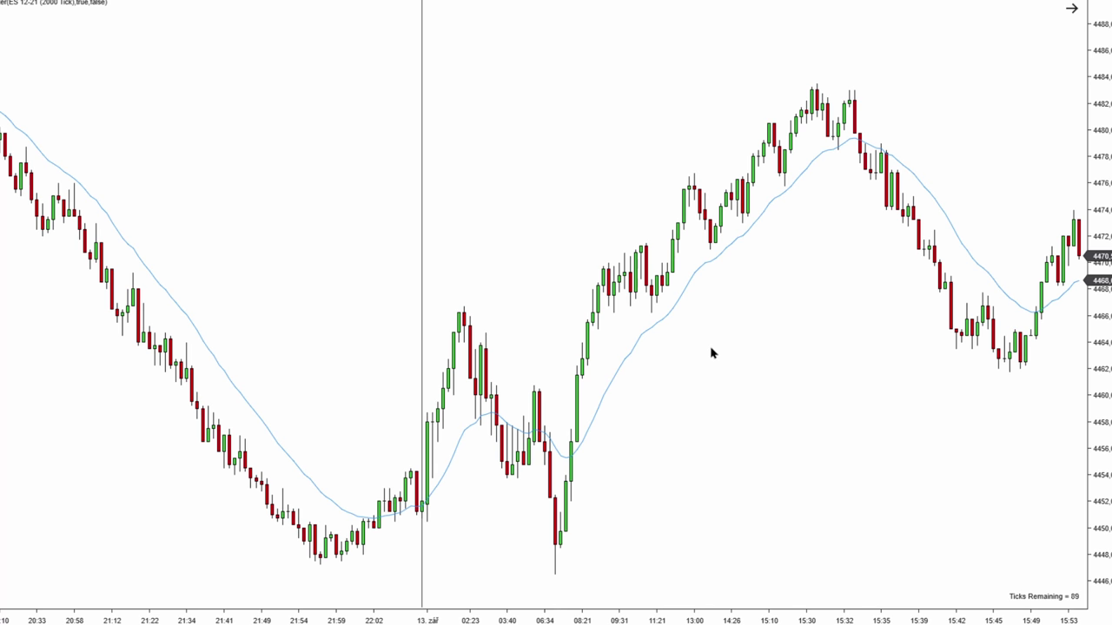
drag(563, 310, 588, 306)
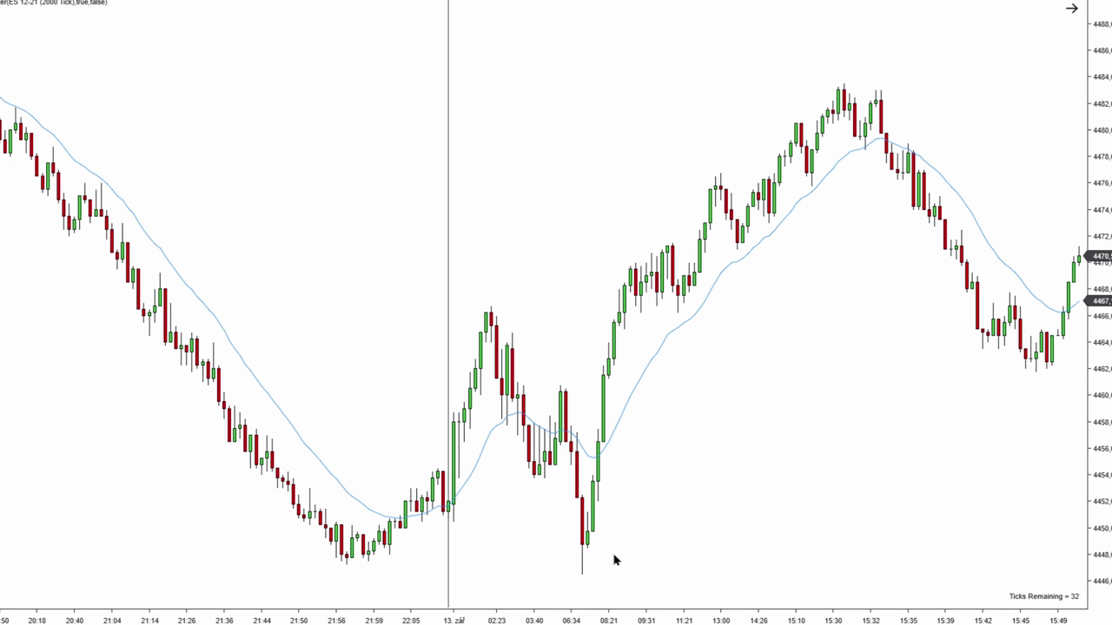
drag(683, 504, 714, 501)
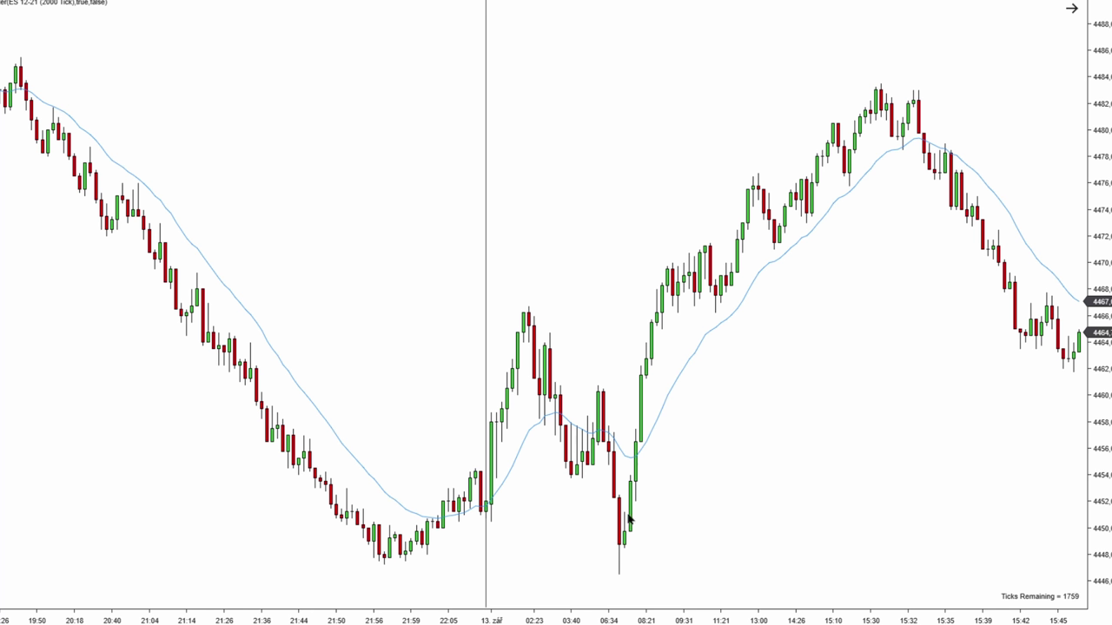
Step: Draw a steep rising channel of two parallel lines along the rally from the 13 September session start to the high near 02:23
click(486, 514)
click(533, 303)
click(507, 420)
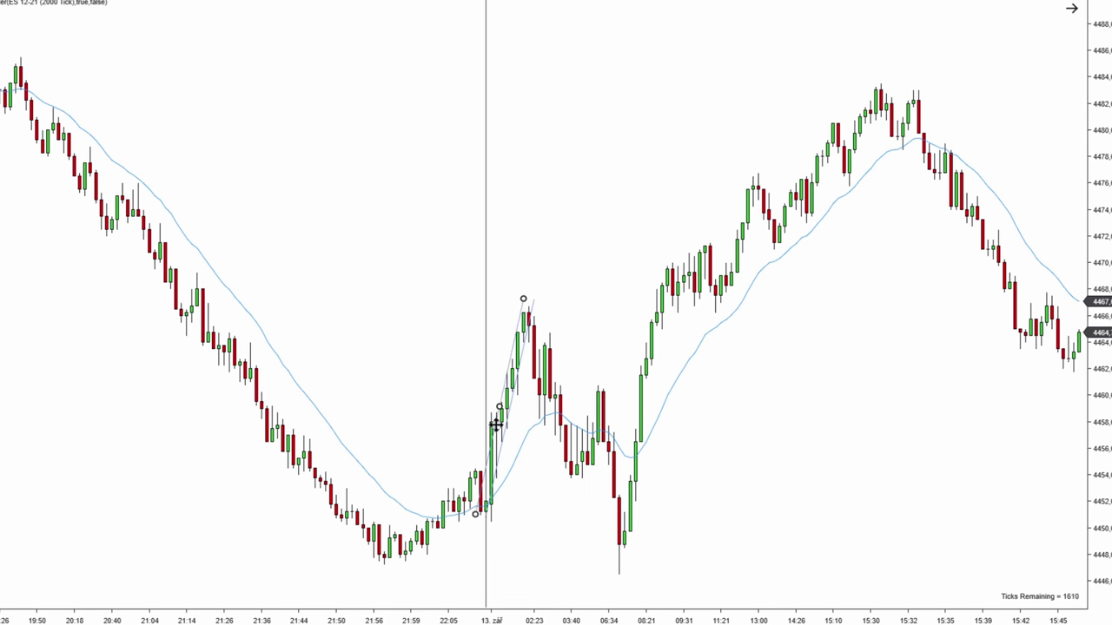
Step: Draw a falling channel of two parallel lines along the decline from the high near 02:23 to the low near 03:40
click(528, 306)
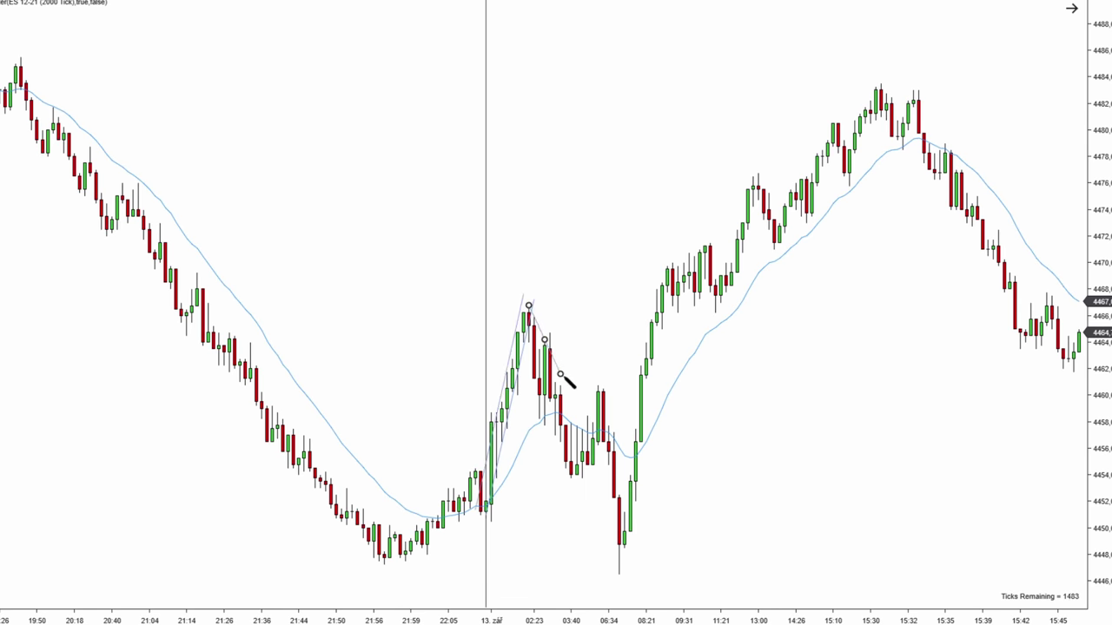
click(593, 482)
mouse_move(560, 404)
mouse_down()
mouse_move(565, 413)
mouse_move(546, 422)
mouse_move(562, 396)
mouse_move(545, 415)
mouse_up()
click(566, 401)
click(547, 420)
click(593, 358)
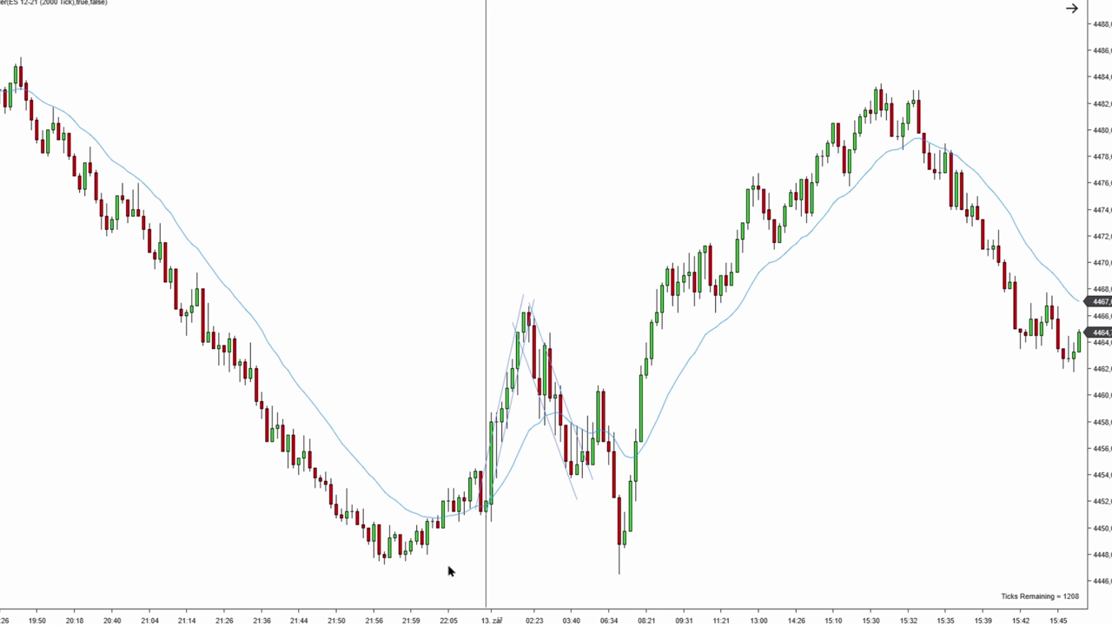
Step: Draw a rising channel of two parallel lines along the climb from the low near 21:59 to the 13 September session start
click(405, 561)
click(486, 490)
click(456, 520)
key(ctrl+c)
key(ctrl+v)
drag(454, 520, 445, 508)
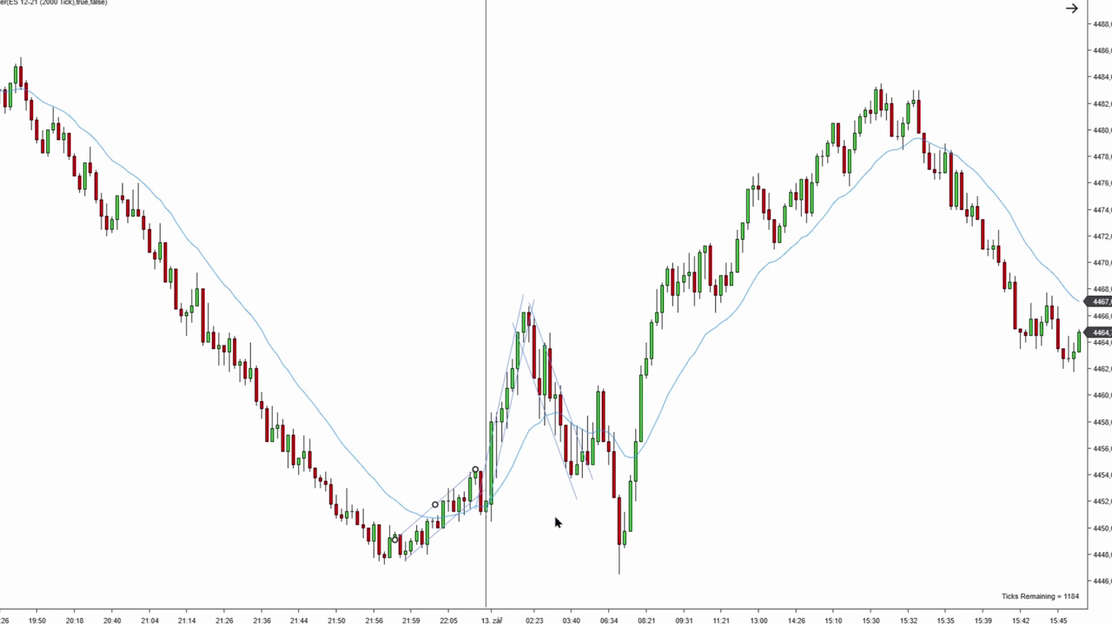
click(559, 520)
Step: Draw one arrow down toward the swing high just before 06:34 and a near-horizontal arrow toward the low just after it
scroll(474, 525, down, 2)
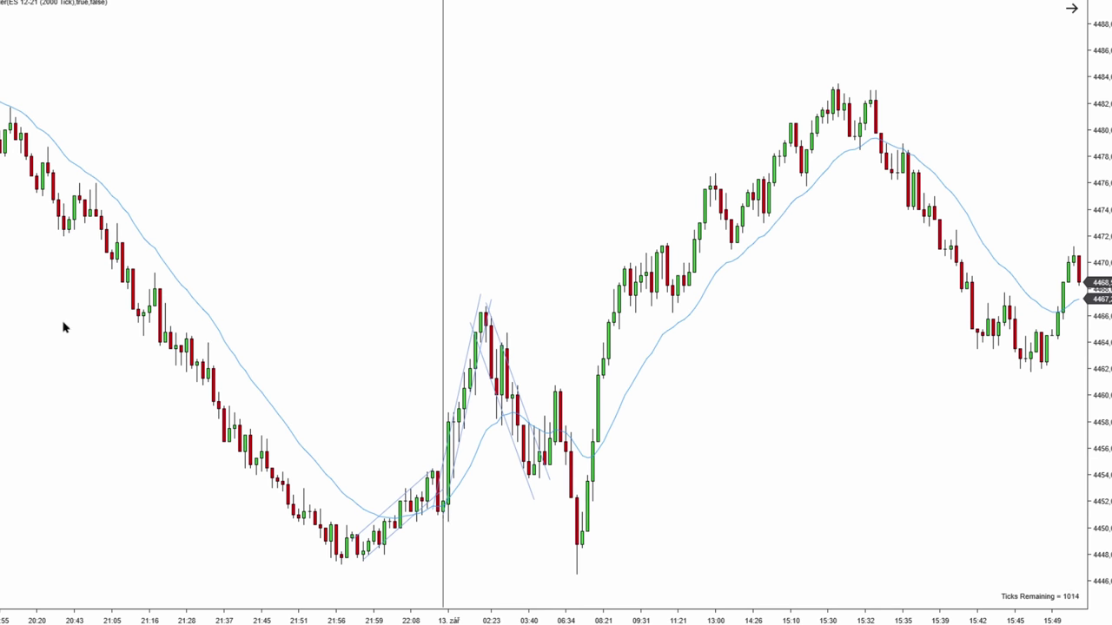
scroll(61, 304, up, 1)
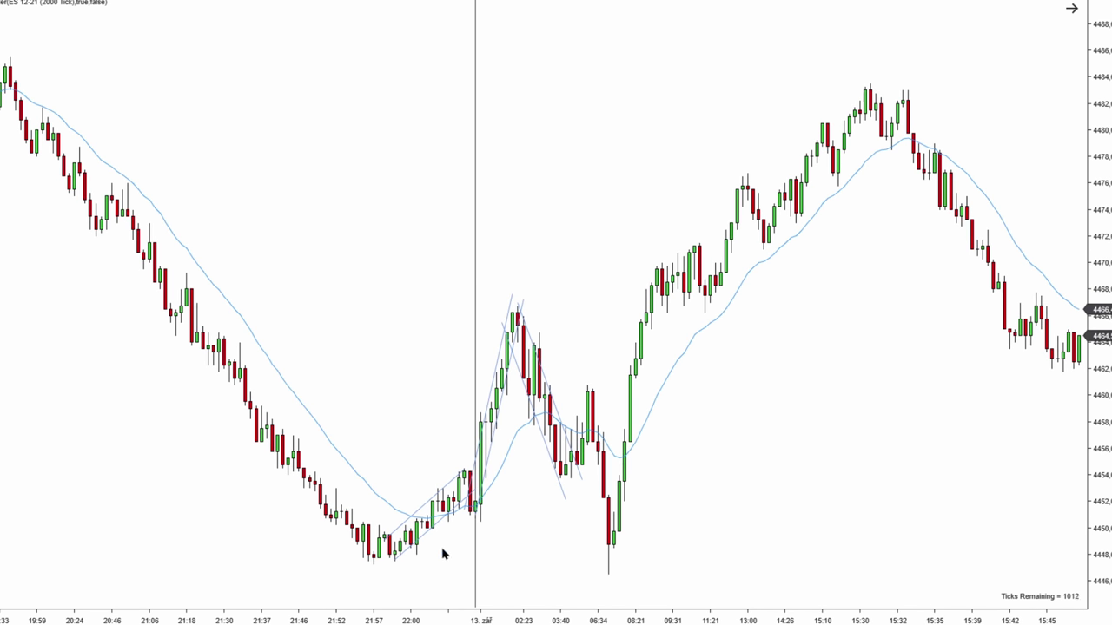
scroll(538, 548, down, 2)
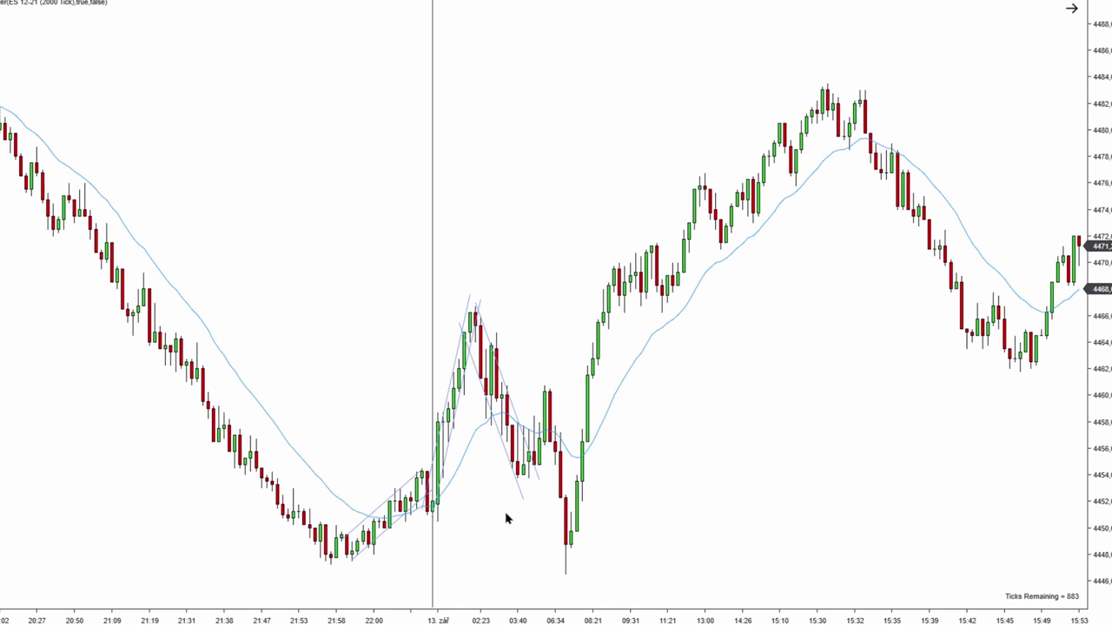
scroll(505, 517, down, 1)
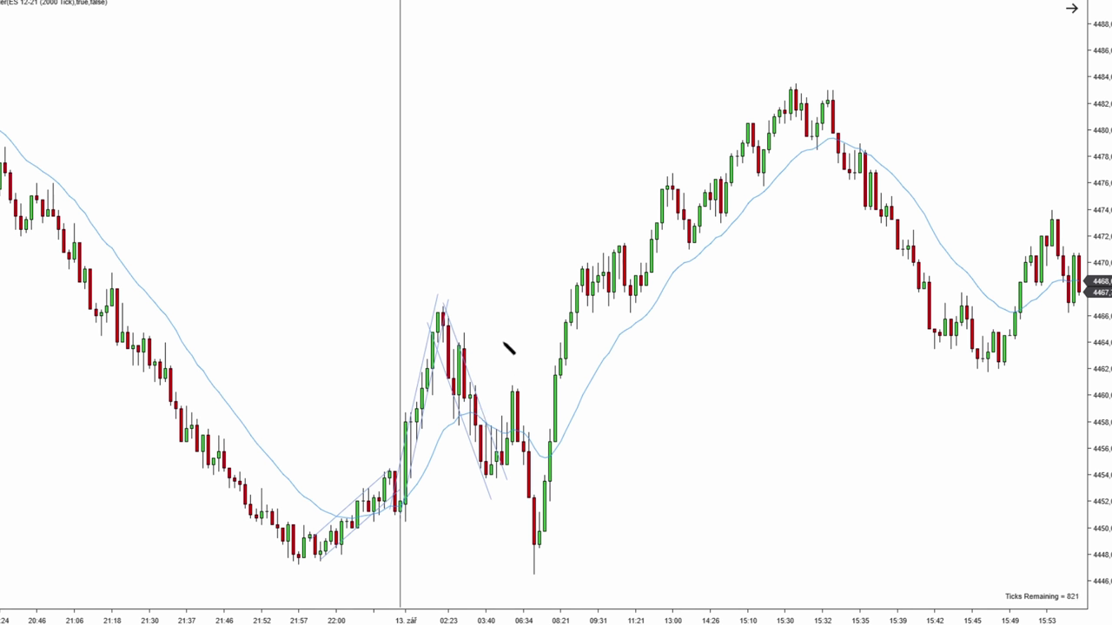
drag(513, 298, 518, 374)
drag(347, 574, 510, 562)
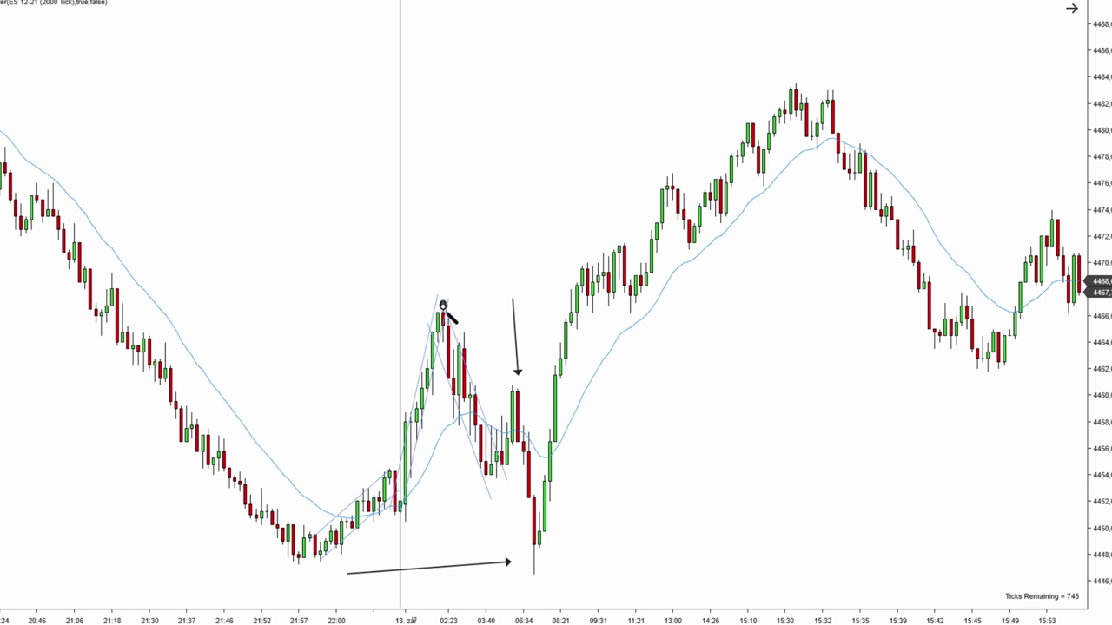
drag(459, 333, 491, 476)
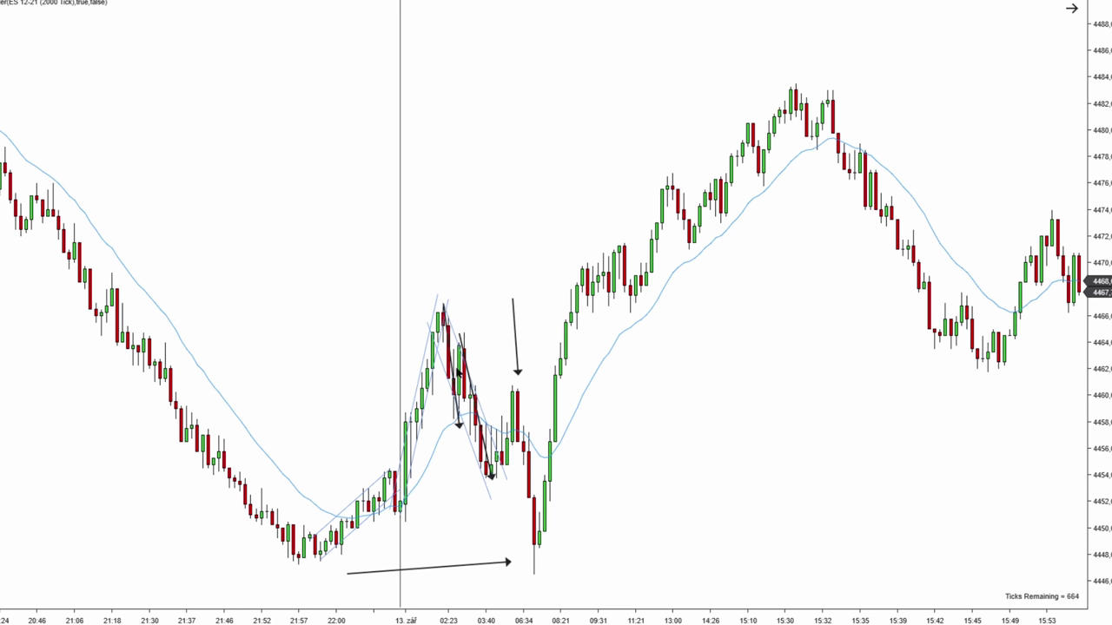
click(486, 442)
key(Delete)
click(452, 369)
key(Delete)
Step: Temporarily mark the declines from the highs near 02:23 and 06:34 with one arrow each, and delete both arrows
mouse_move(442, 310)
mouse_down()
mouse_move(497, 432)
mouse_move(483, 478)
mouse_up()
mouse_move(513, 387)
mouse_down()
mouse_move(565, 569)
mouse_move(539, 573)
mouse_up()
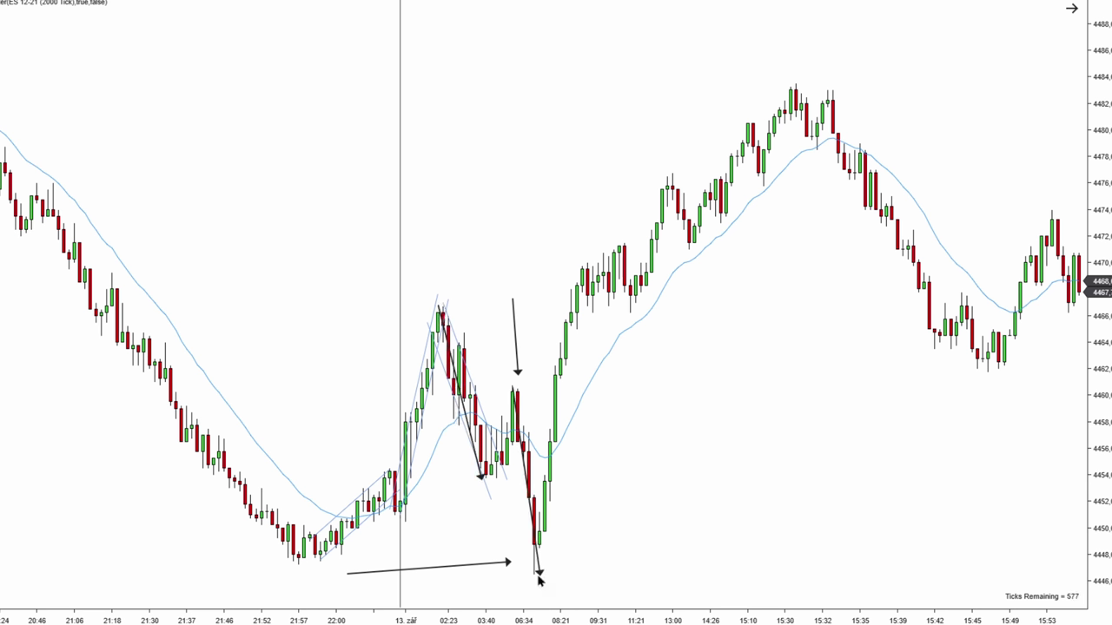
click(469, 426)
key(Delete)
click(526, 456)
key(Delete)
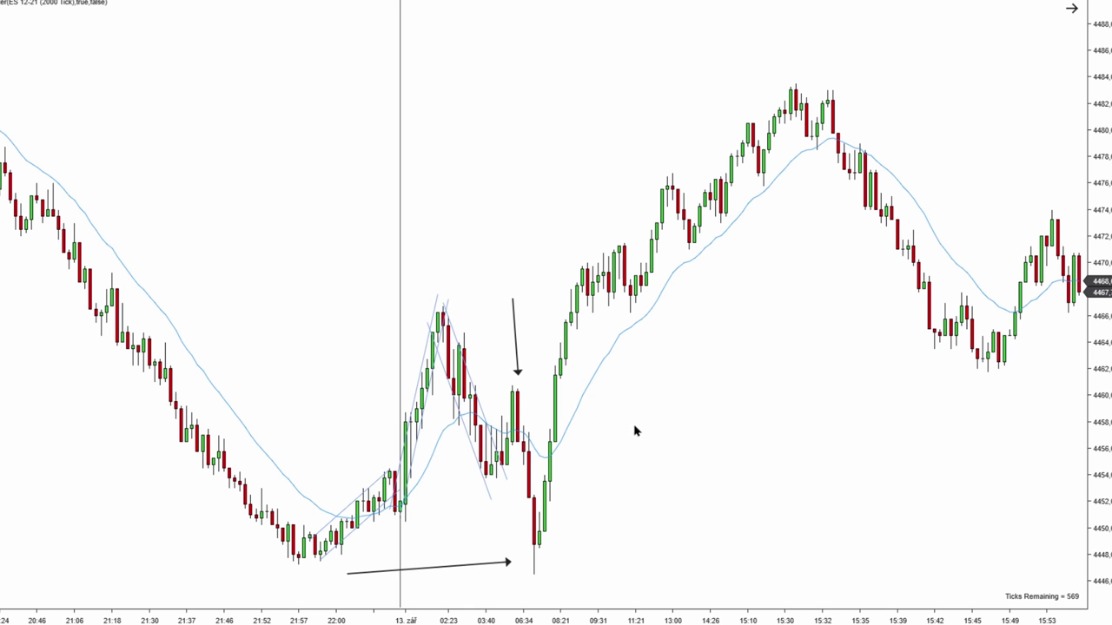
Step: Draw a steep rising channel of two parallel lines along the rally from the low after 06:34 to the high before 09:31
scroll(650, 420, down, 3)
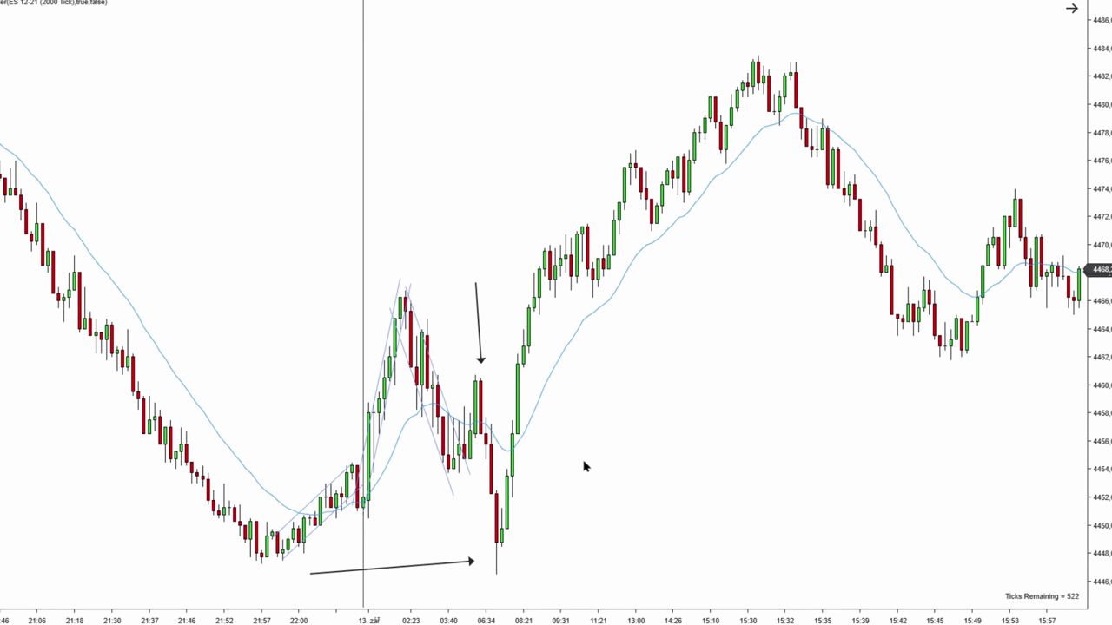
scroll(608, 458, up, 4)
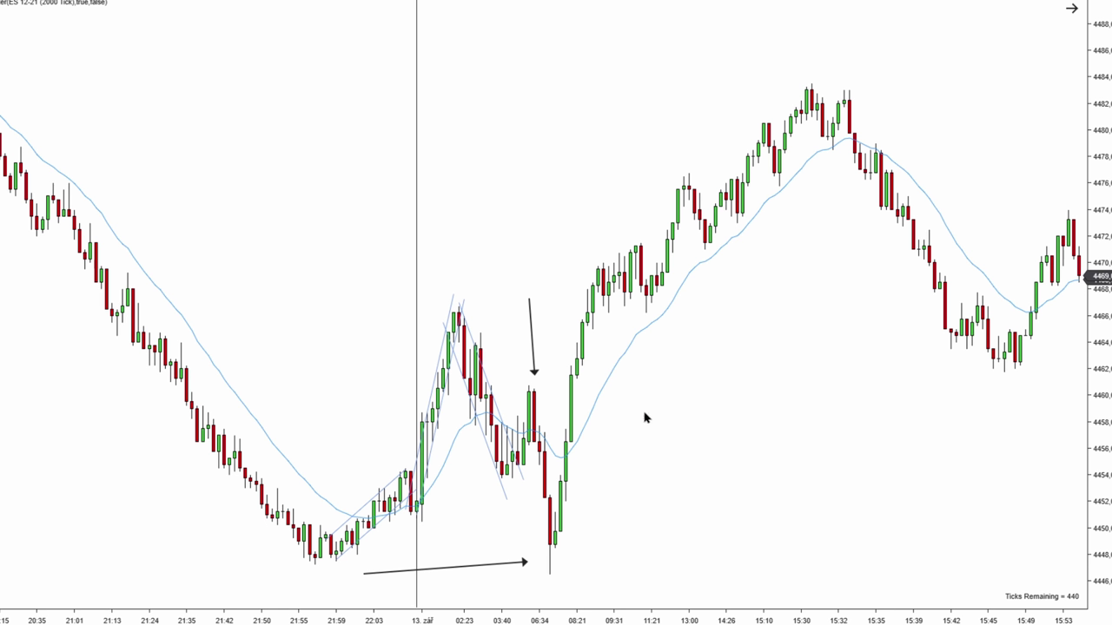
mouse_move(550, 575)
mouse_down()
mouse_move(620, 287)
mouse_move(607, 251)
mouse_up()
click(609, 254)
click(606, 255)
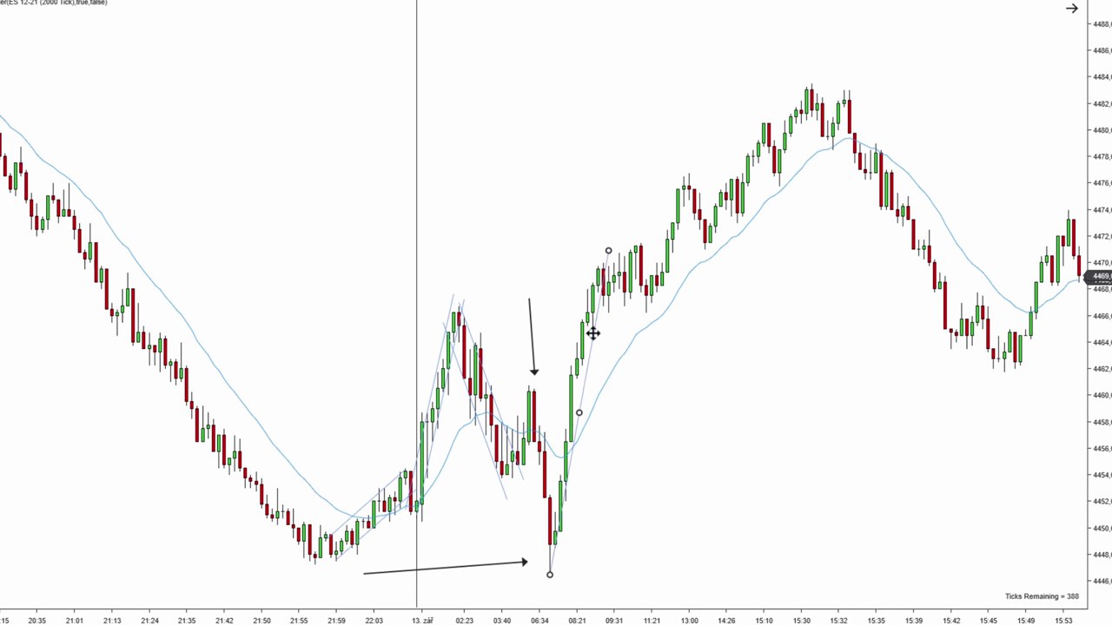
drag(582, 339, 573, 322)
click(648, 399)
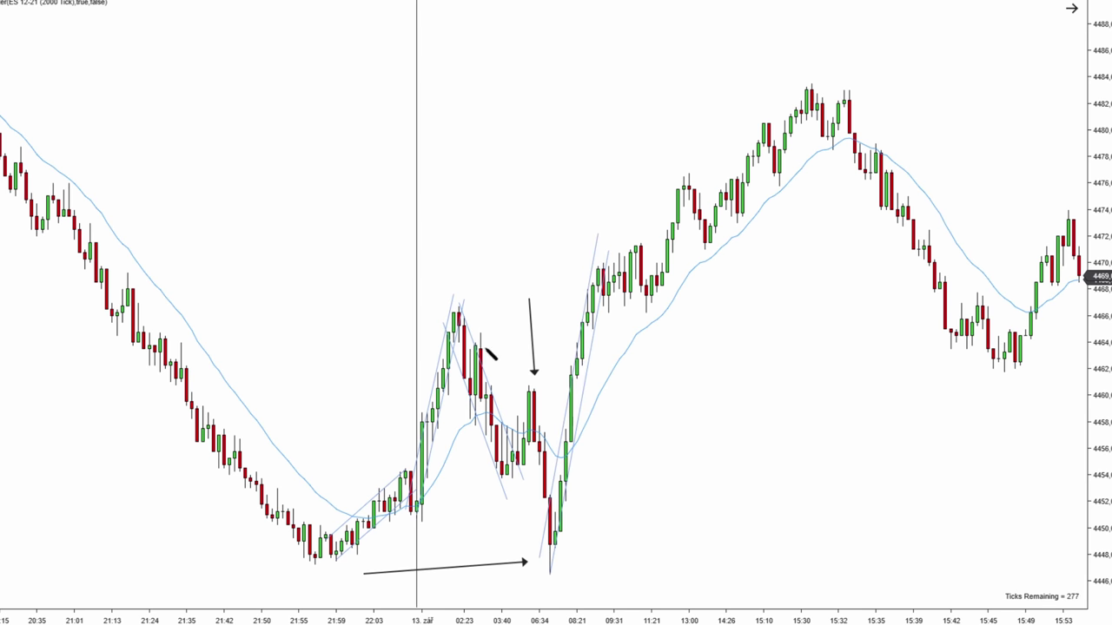
Step: Try a wide falling channel from the high near 02:23 across the 06:34 swing high, with its parallel at the lows, and delete both lines
click(459, 310)
click(693, 569)
click(615, 482)
key(ctrl+c)
key(ctrl+v)
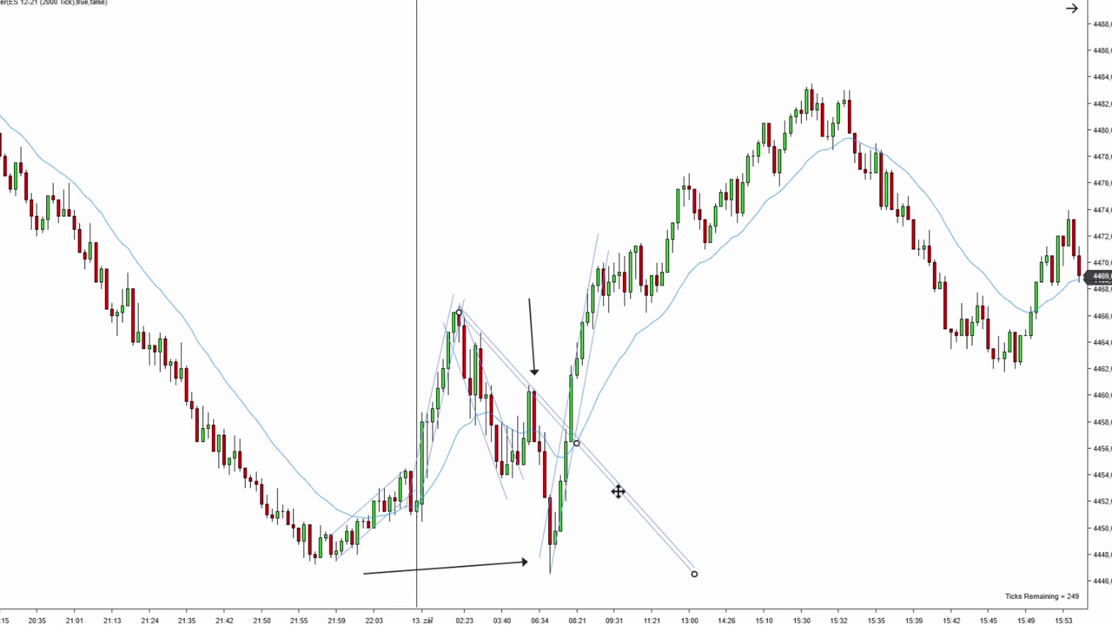
double_click(617, 492)
click(597, 441)
mouse_move(615, 484)
mouse_down()
mouse_move(605, 493)
mouse_move(626, 537)
mouse_up()
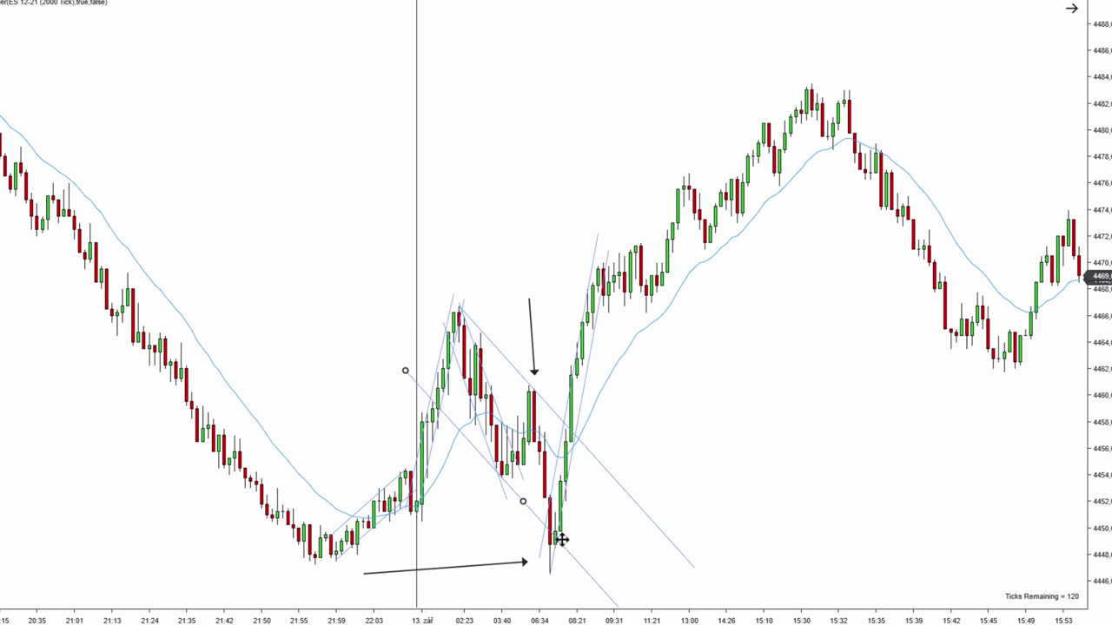
key(Delete)
click(622, 489)
key(Delete)
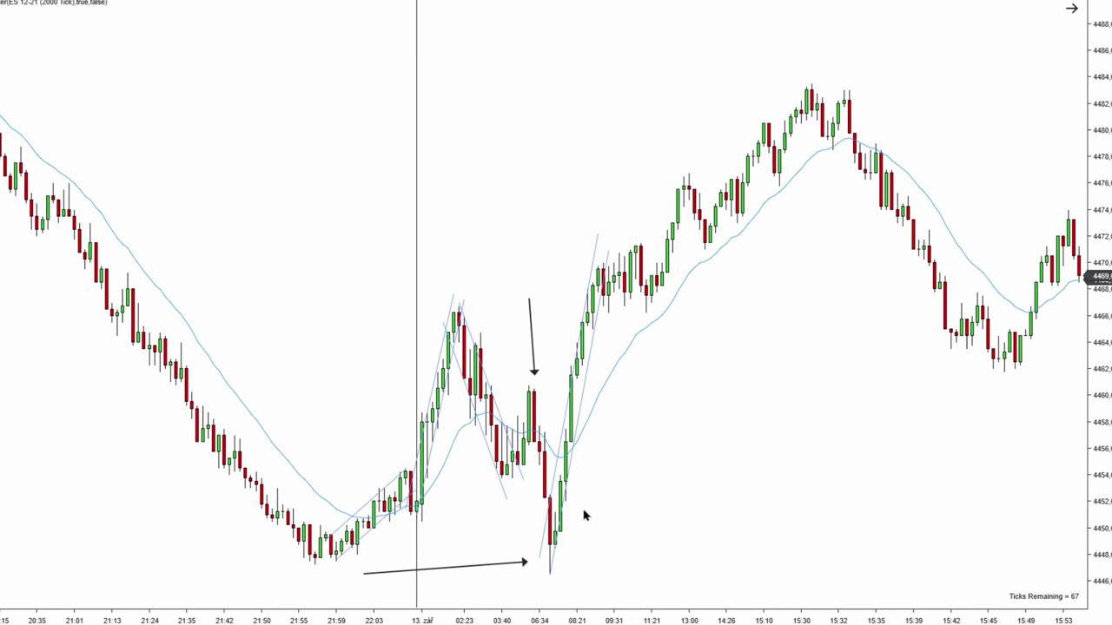
Step: Try a rising trend line from the 13 September session start beneath the low near 03:40, and delete it
key(F2)
click(417, 513)
click(792, 363)
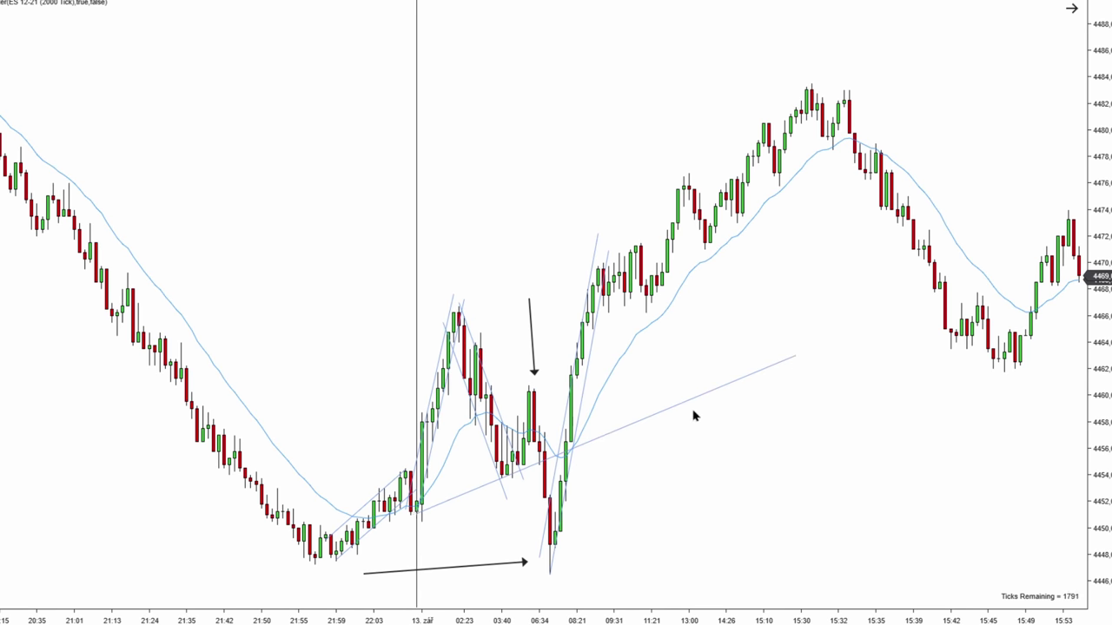
click(626, 426)
key(Delete)
click(489, 303)
key(Delete)
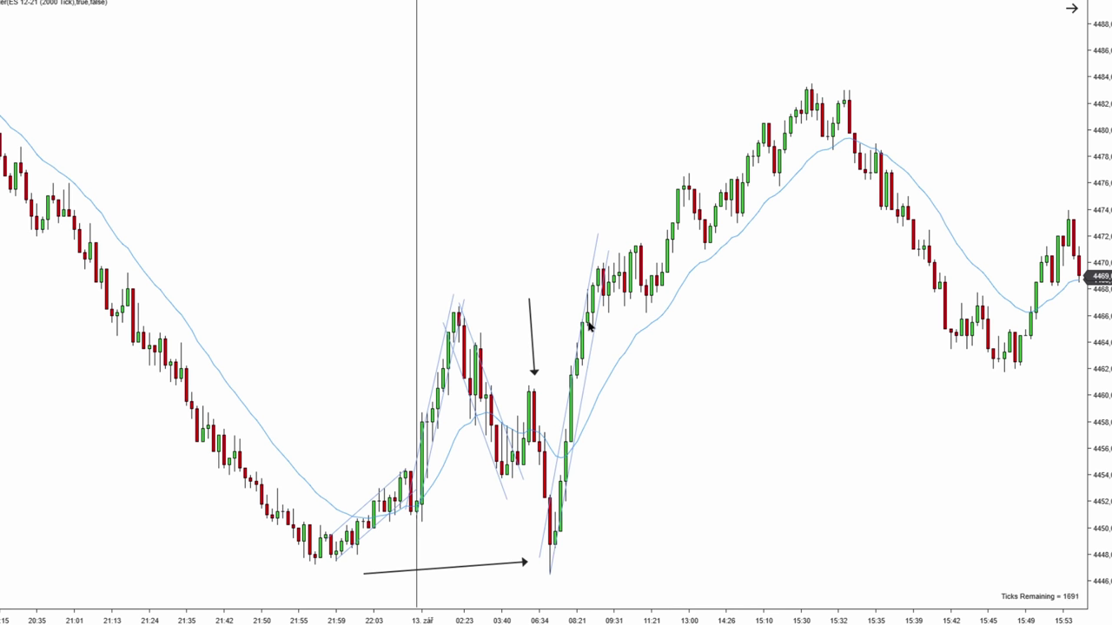
Step: Draw an arrow pointing to the swing high between 09:31 and 11:21 on 13 September
drag(555, 210, 627, 240)
scroll(669, 348, left, 10)
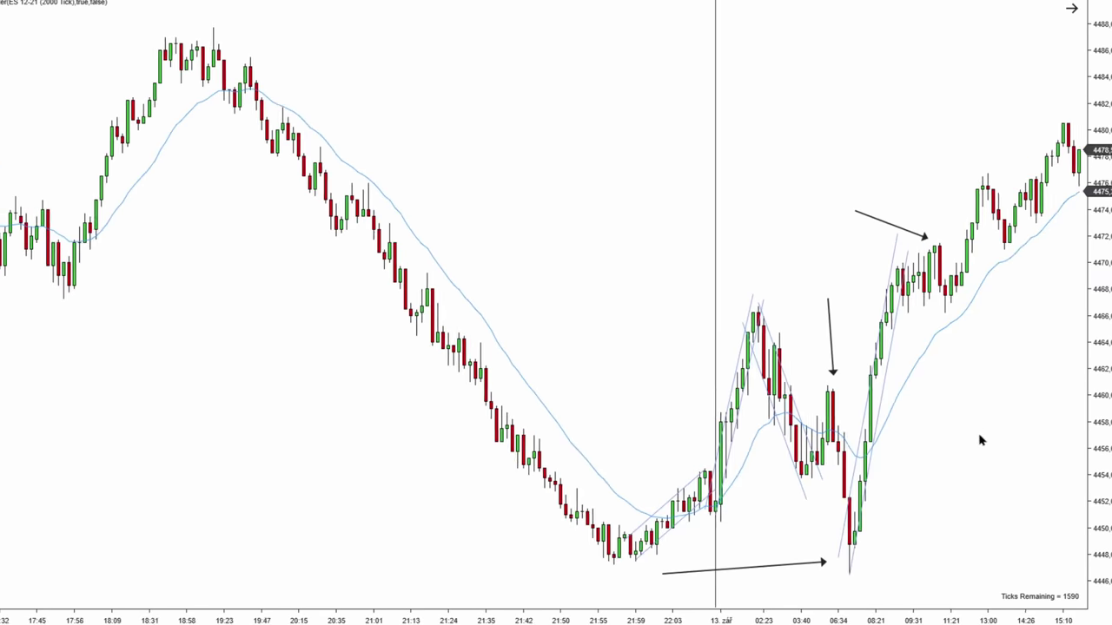
drag(723, 184, 710, 181)
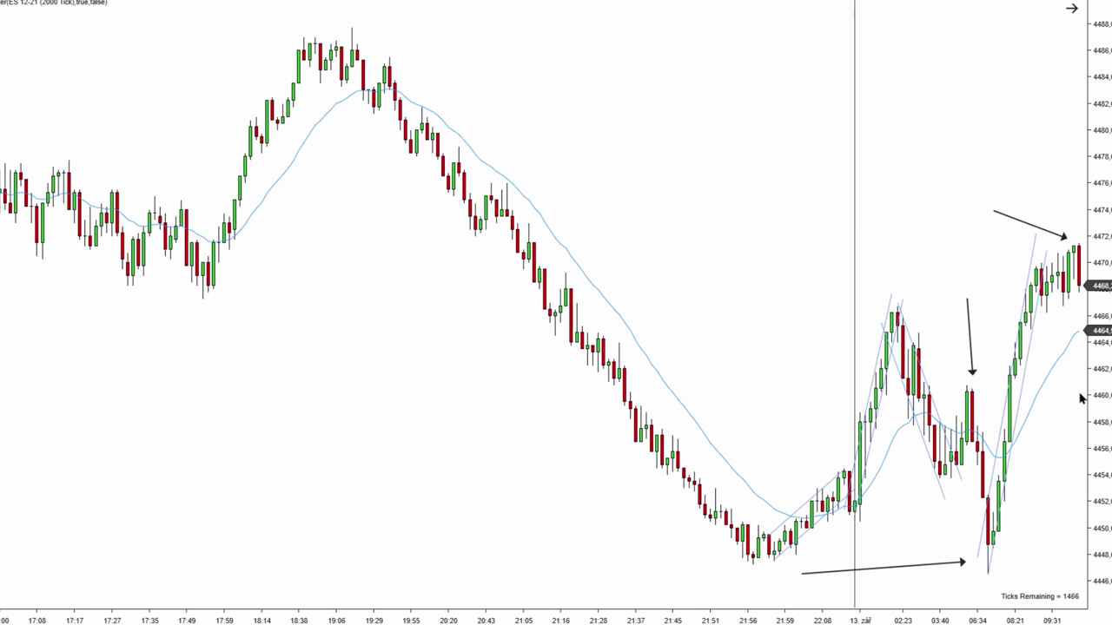
scroll(1076, 397, down, 4)
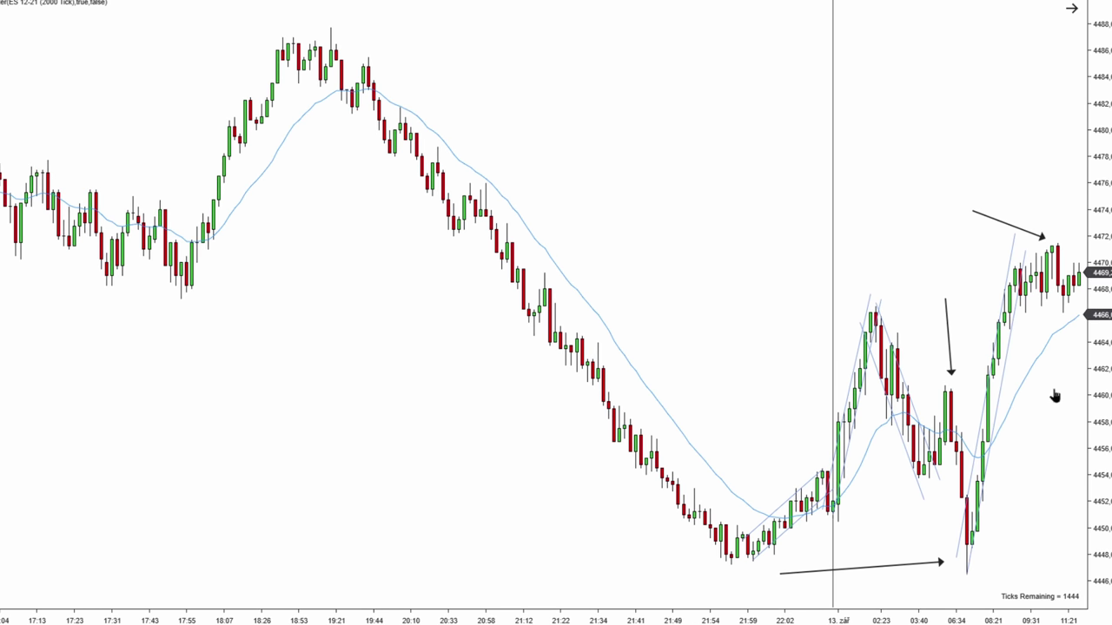
scroll(1053, 395, down, 2)
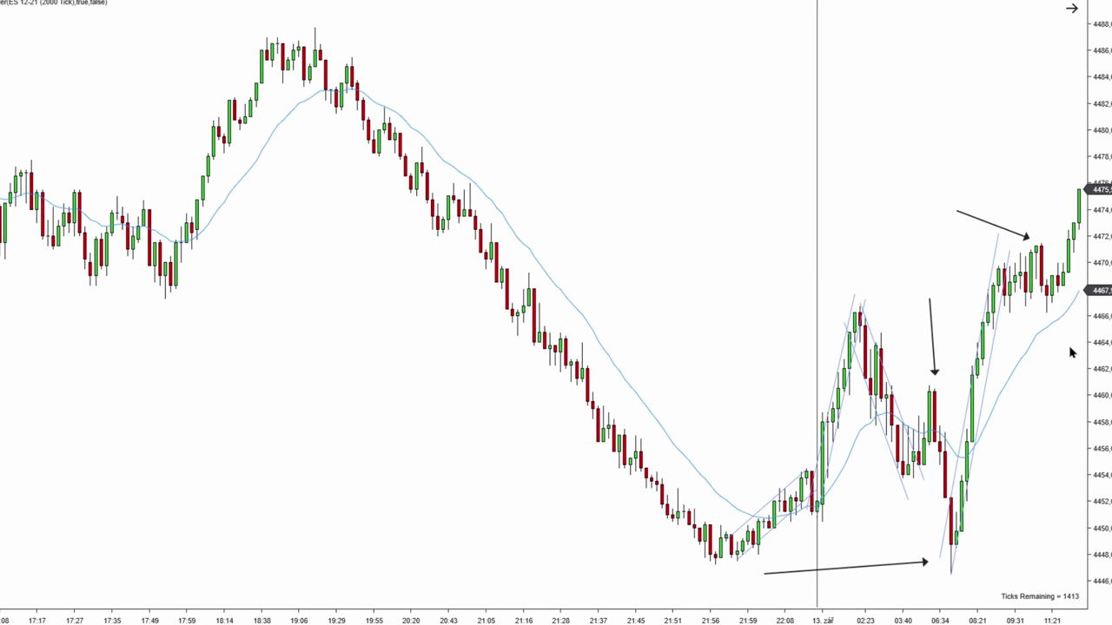
drag(1077, 356, 1070, 356)
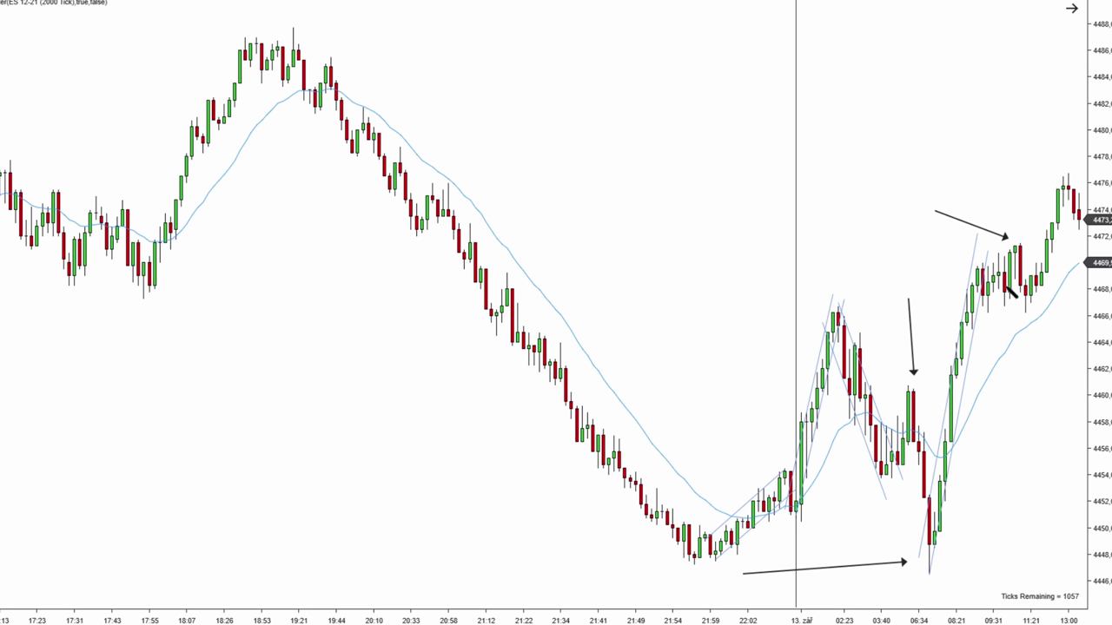
Step: Draw a rising channel of two parallel rays over the highs from 09:31 and the low near 11:21, and shift the swing-high arrow slightly back
click(972, 270)
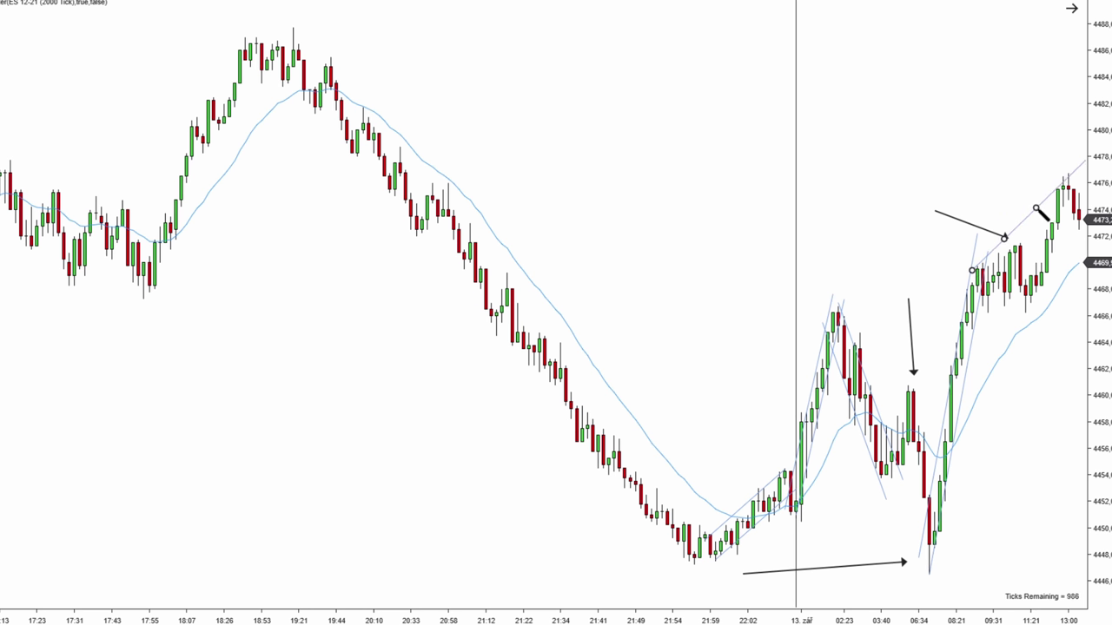
click(1034, 211)
click(1072, 258)
drag(976, 225, 968, 223)
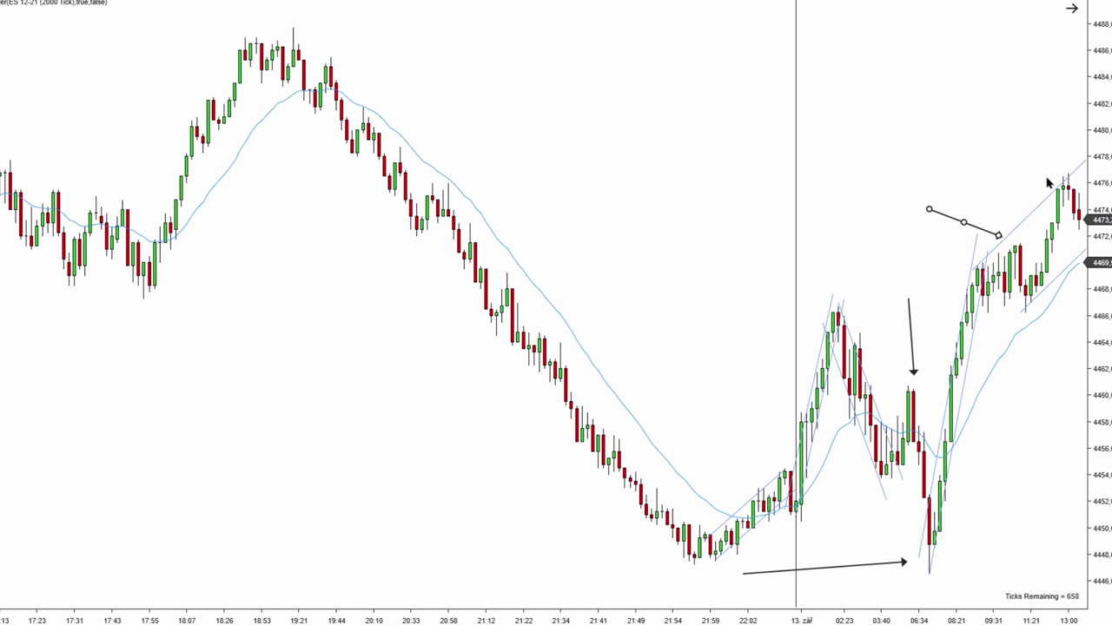
Step: Place an up-arrow chart marker just below the swing low after 14:26, near the channel's lower line
click(1066, 318)
drag(1078, 348, 1066, 346)
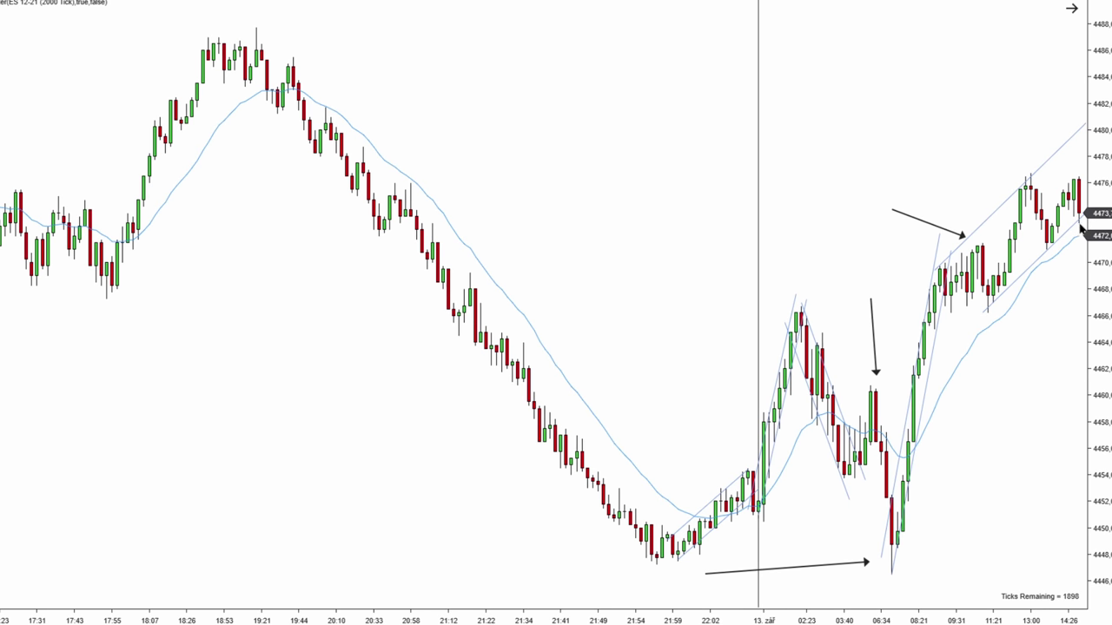
drag(1077, 278, 1070, 279)
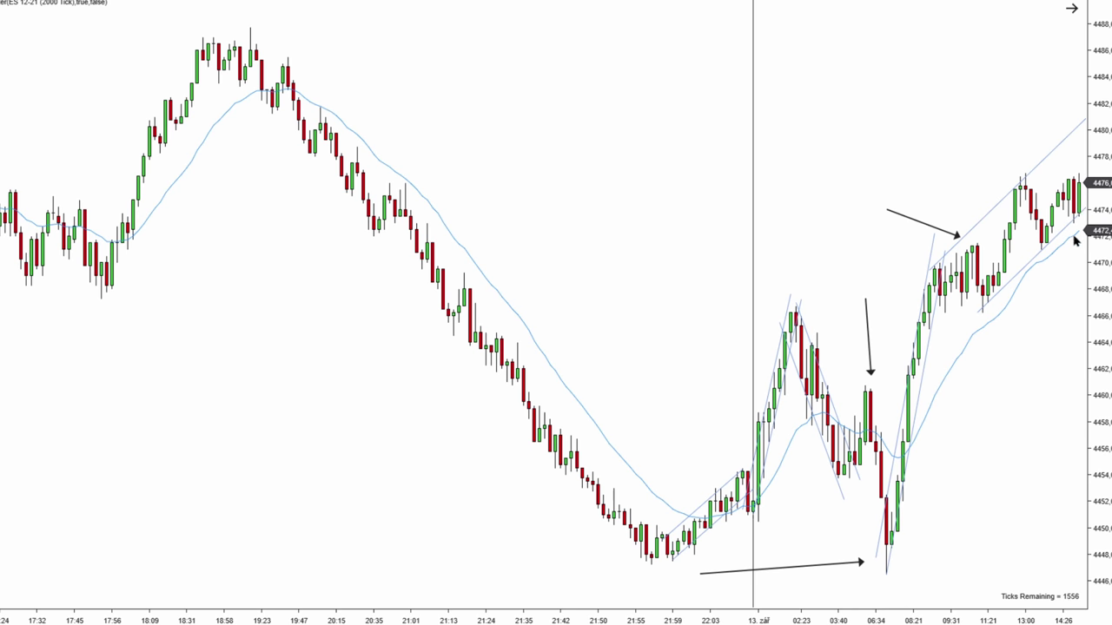
click(119, 8)
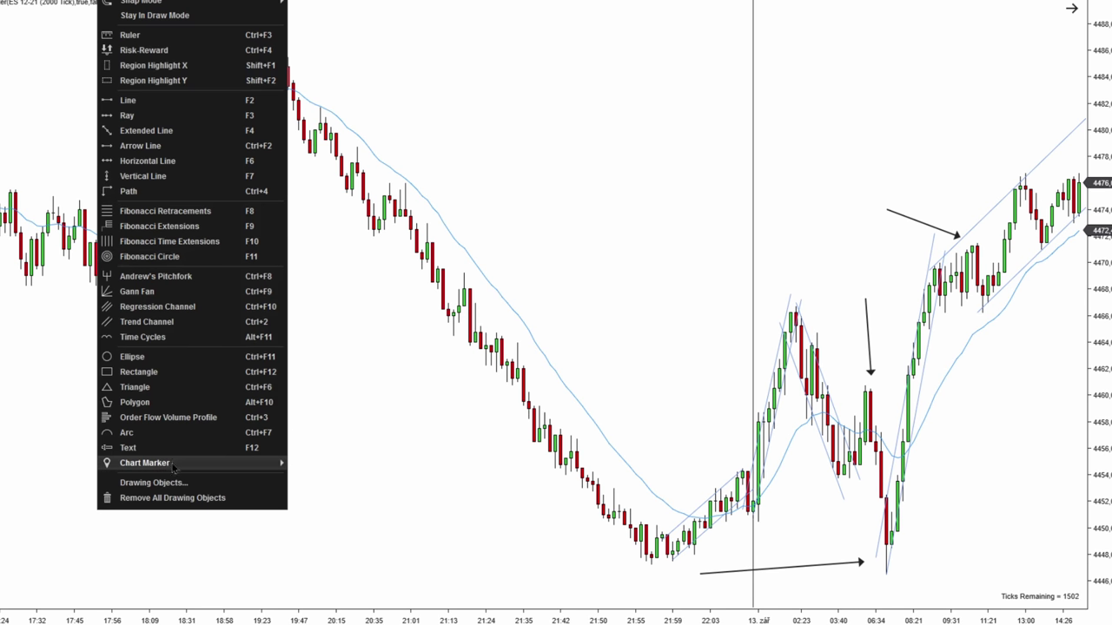
mouse_move(173, 467)
click(317, 473)
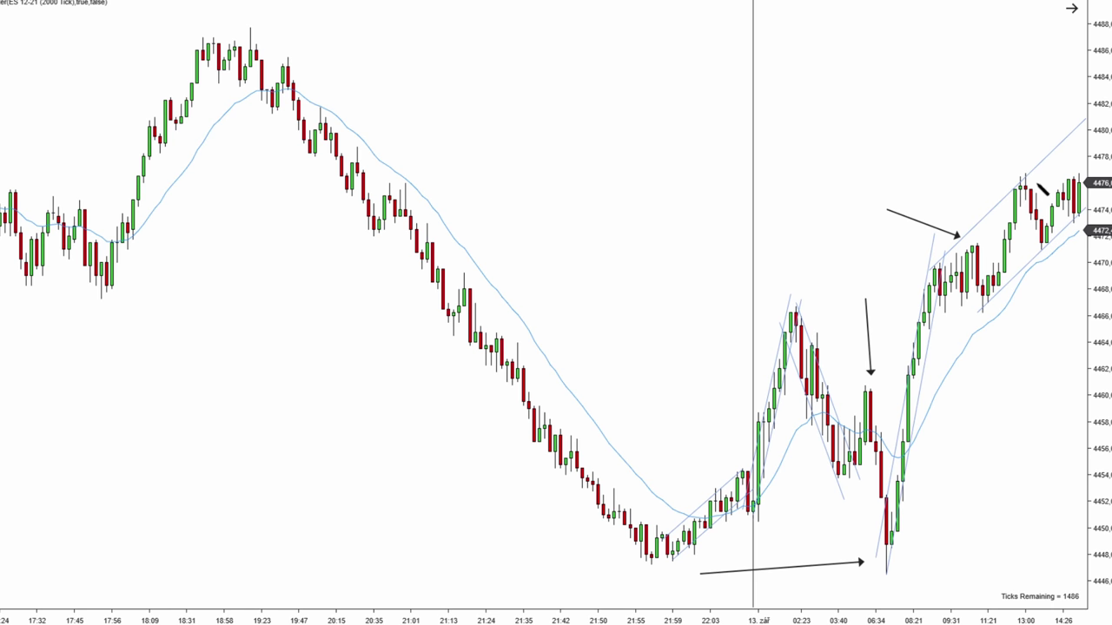
click(1080, 231)
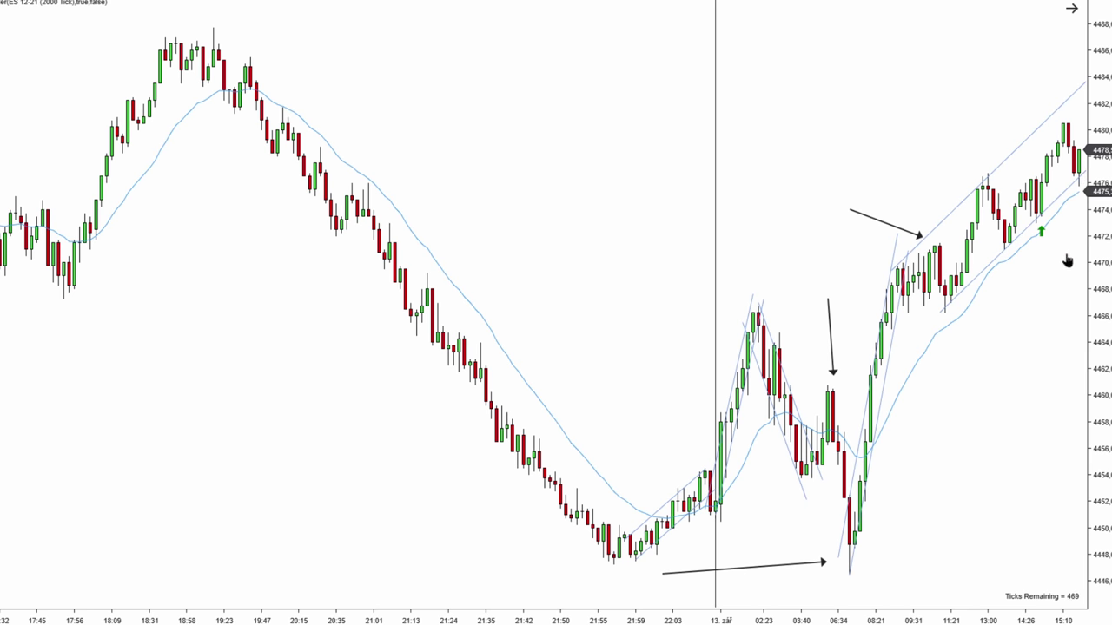
Step: Draw a short, steep falling channel of two lines around the pullback from the 13:00 high
drag(1073, 258, 1057, 254)
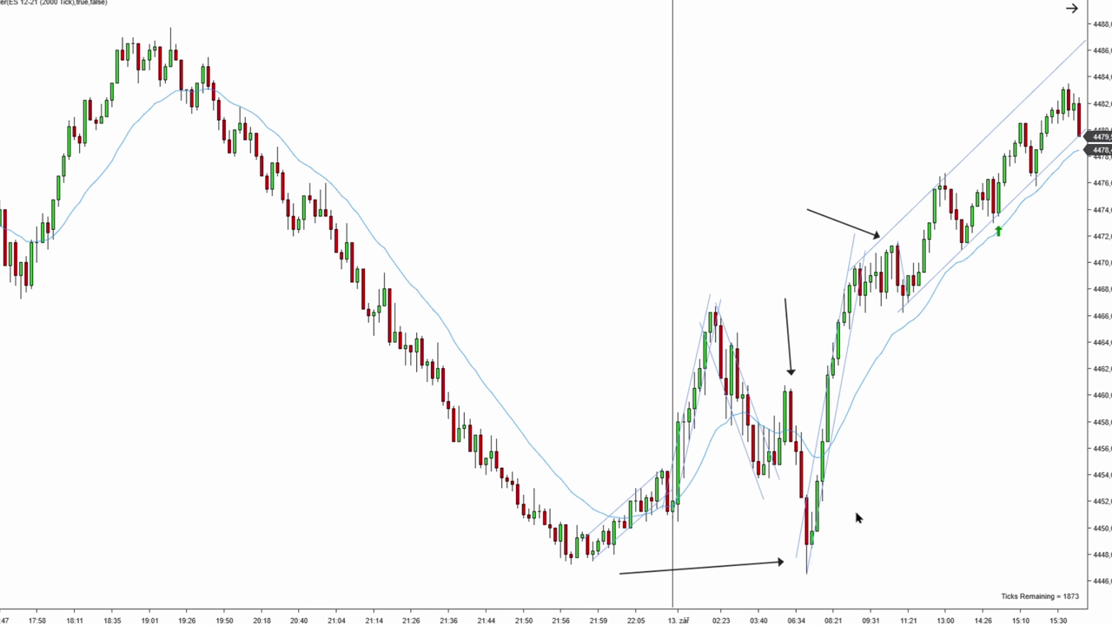
click(896, 280)
click(957, 297)
key(F2)
click(945, 172)
click(977, 246)
key(F2)
click(940, 189)
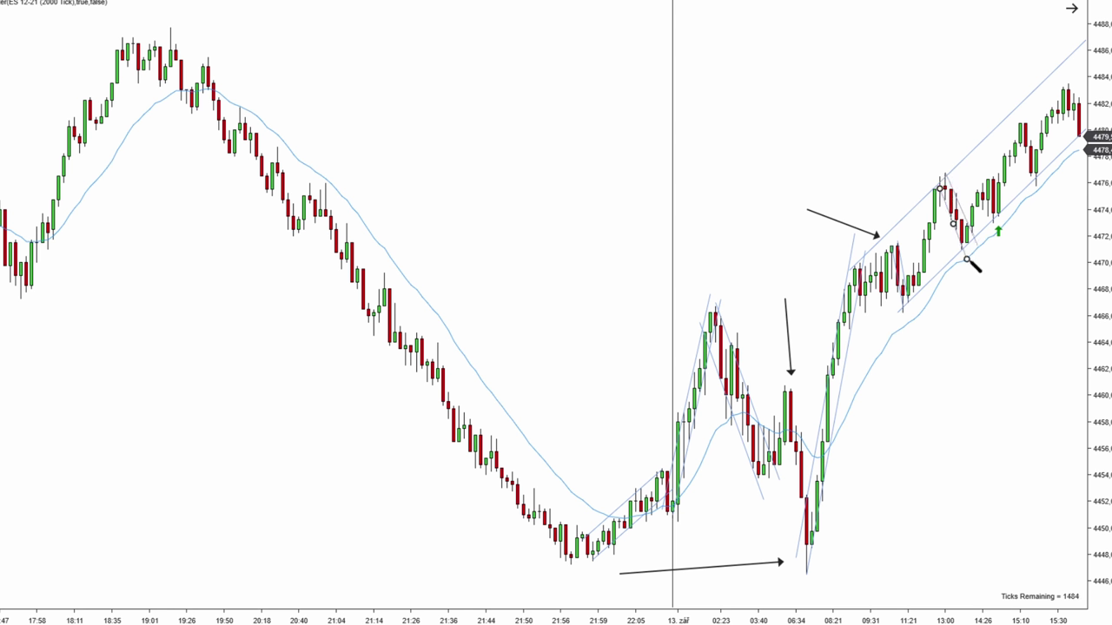
click(966, 259)
click(967, 220)
click(989, 265)
Step: Try a falling line from the swing high near 11:21 past the following low, with a parallel copy below it
key(F2)
click(894, 241)
click(950, 316)
click(933, 291)
ctrl+drag(933, 293, 918, 316)
Step: Try a gently falling line from the 13:00 high to the low after 15:10, with a parallel copy beneath the earlier lows
key(F2)
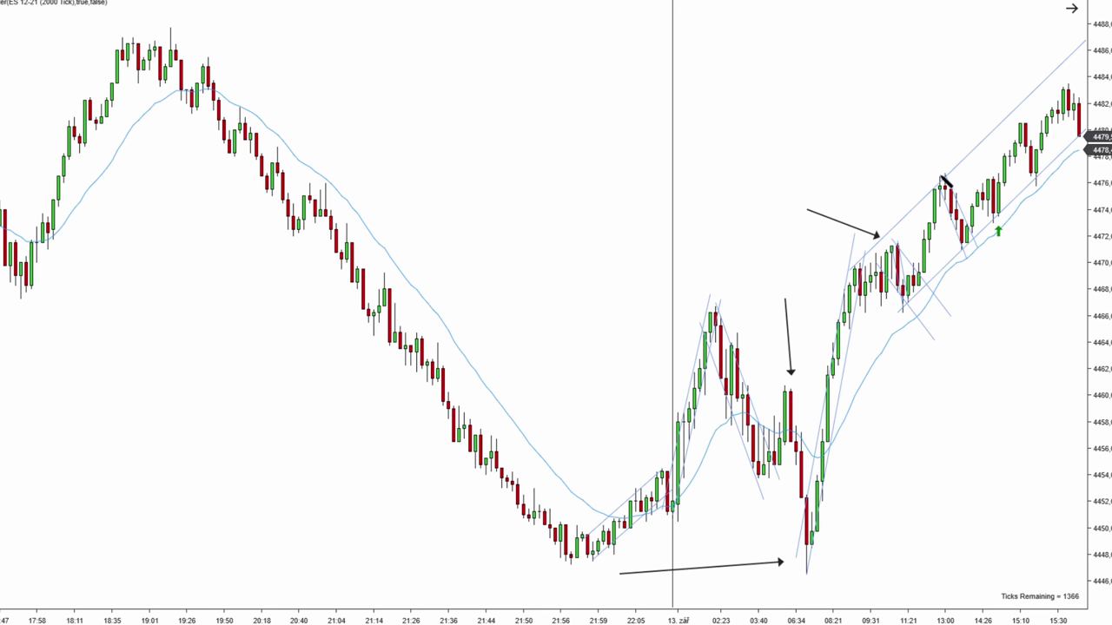
click(939, 174)
click(1042, 187)
drag(1018, 183, 1013, 243)
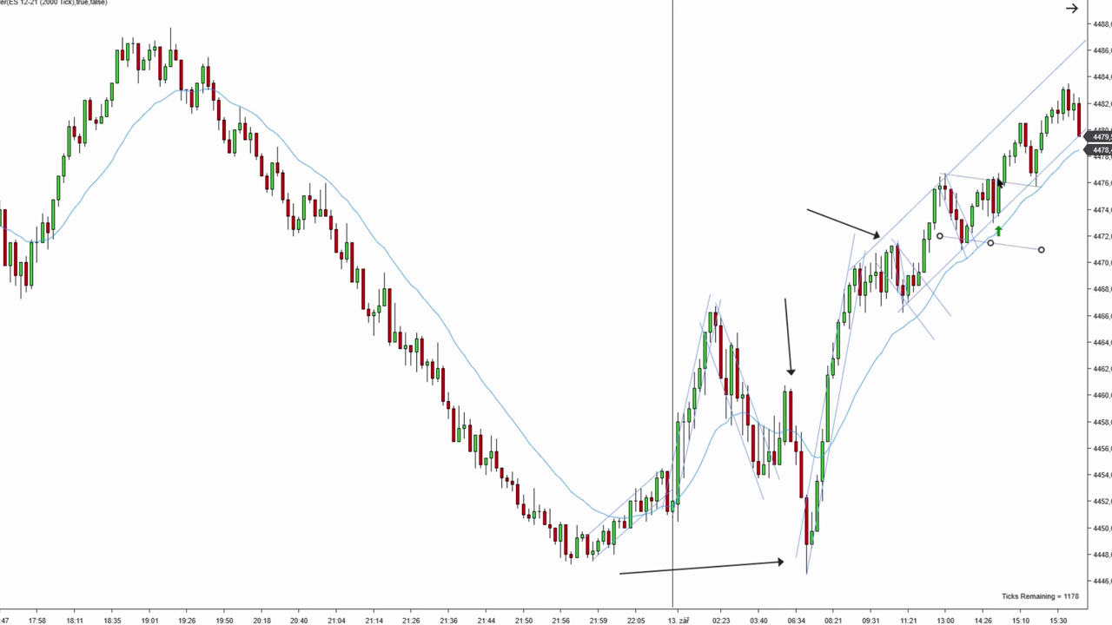
click(1002, 287)
Step: Delete the two falling trial lines near 11:21 and the two gently falling lines between 13:00 and 15:10
click(915, 315)
key(Delete)
click(946, 309)
key(Delete)
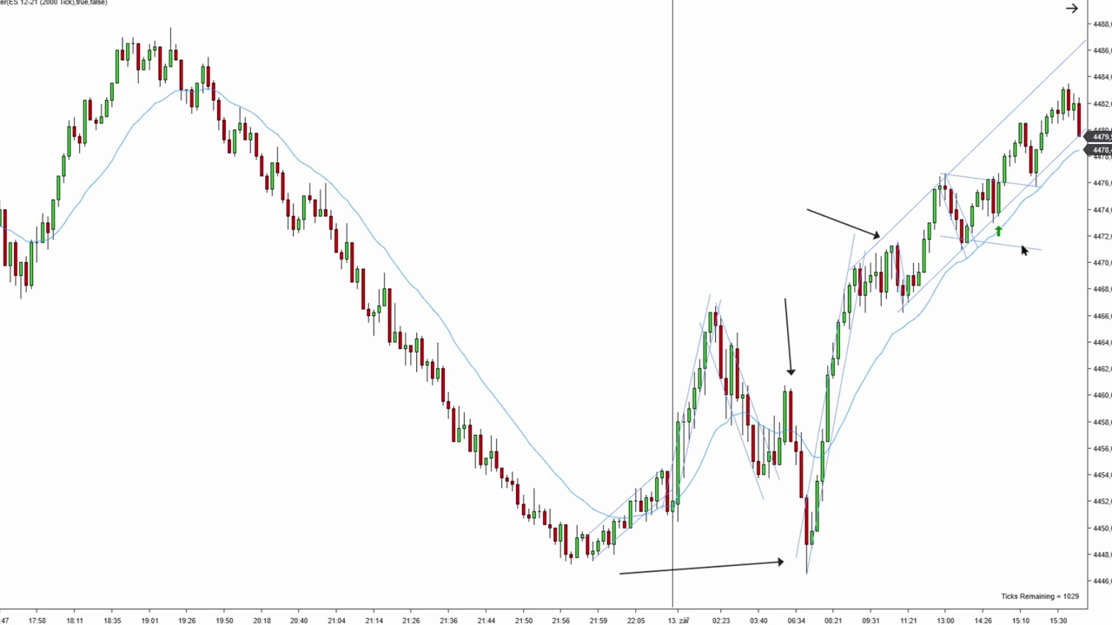
click(1022, 248)
key(Delete)
click(974, 182)
key(Delete)
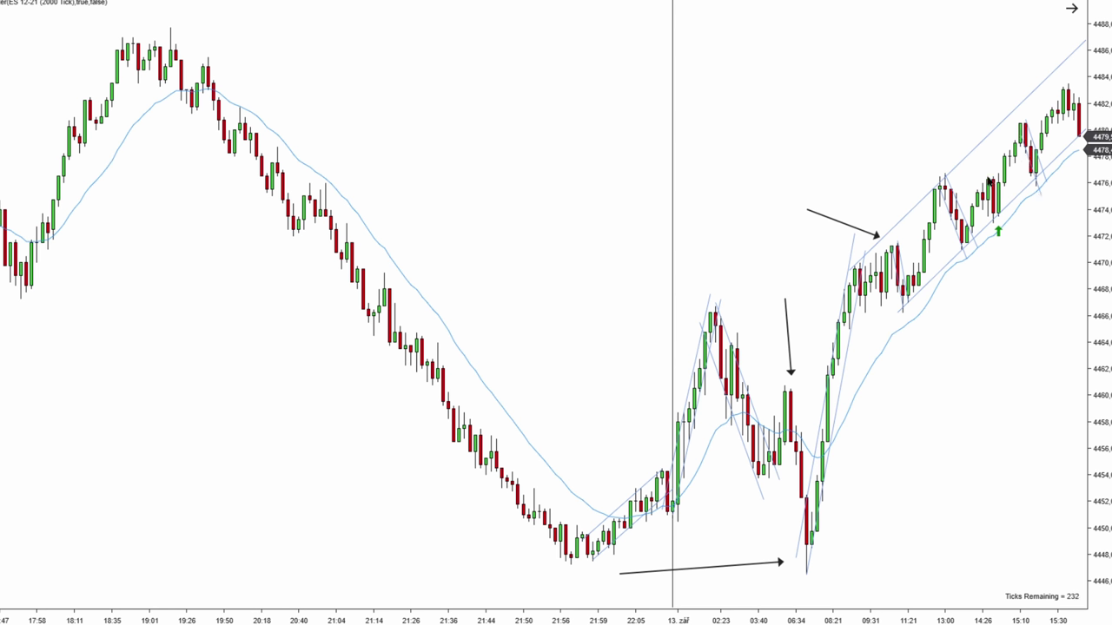
Step: Draw a short falling channel of two parallel lines over the pullback from the high near 15:30, and a horizontal arrow above that high
click(997, 226)
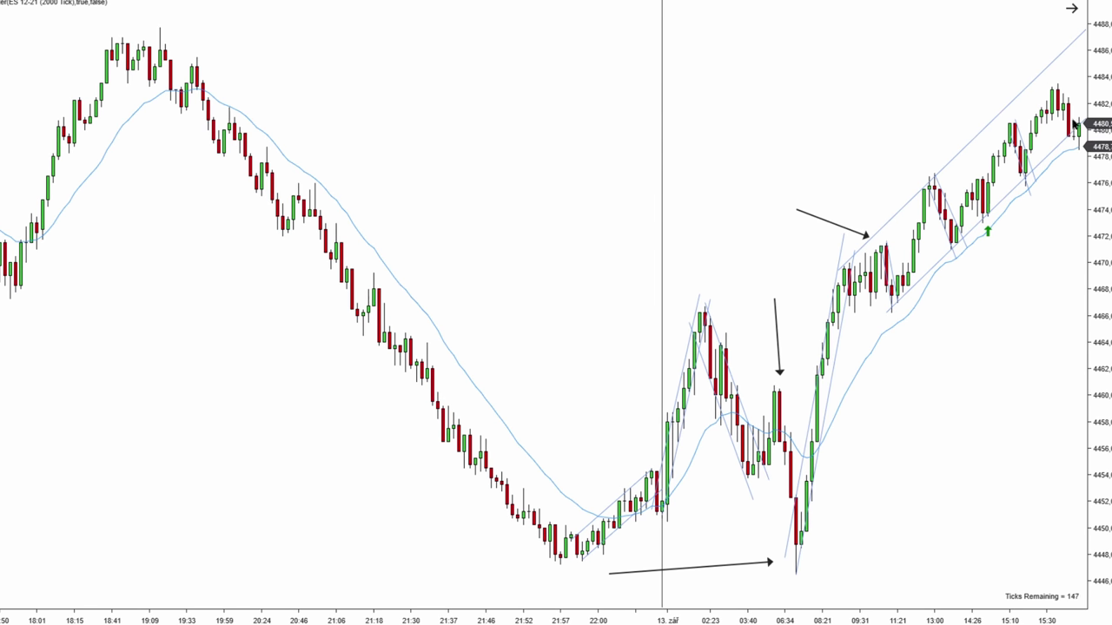
click(1059, 85)
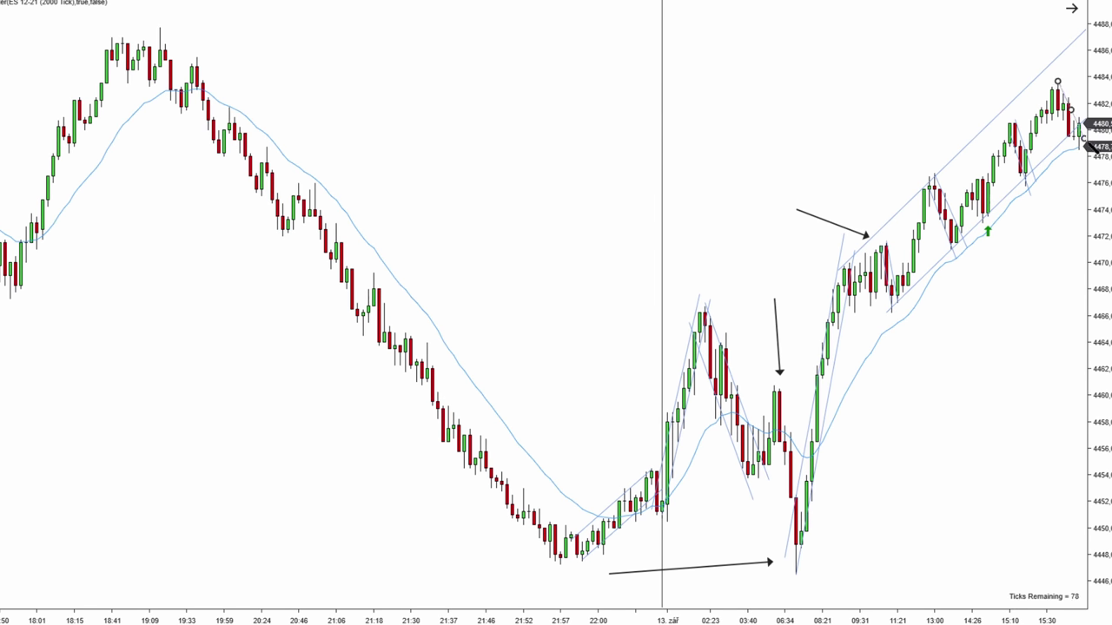
click(1091, 151)
click(1077, 119)
key(ctrl+c)
key(ctrl+v)
drag(893, 58, 1061, 59)
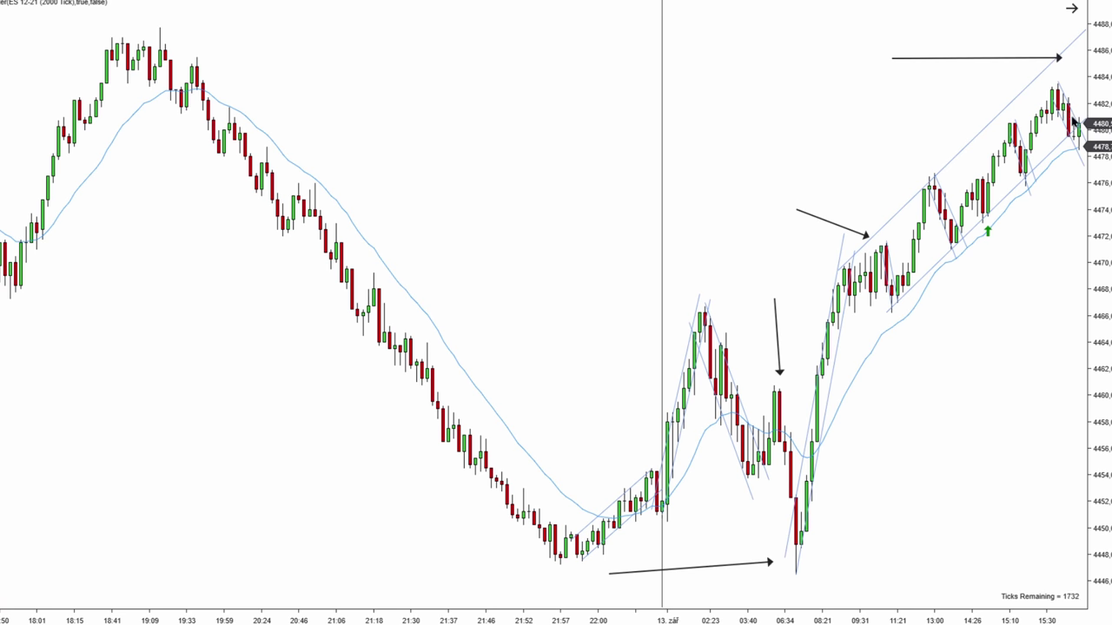
Step: Draw a horizontal line at about 4483 across the two neighbouring highs between 15:30 and 15:32
drag(1077, 178, 1063, 204)
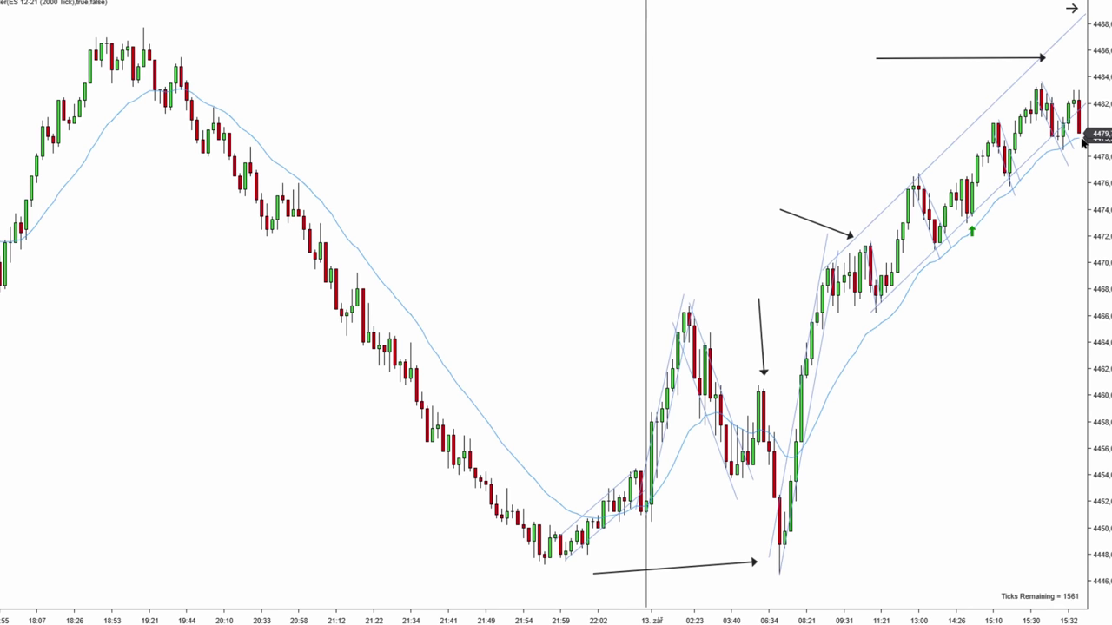
drag(1081, 208, 1065, 205)
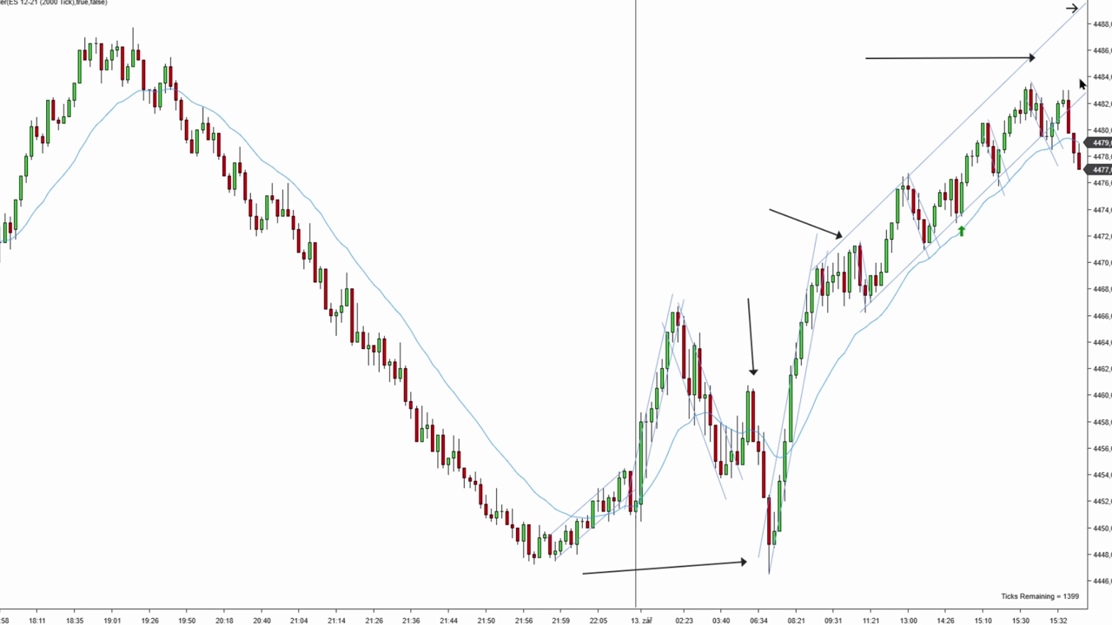
click(995, 89)
click(1079, 91)
drag(1062, 90, 1070, 87)
click(1069, 79)
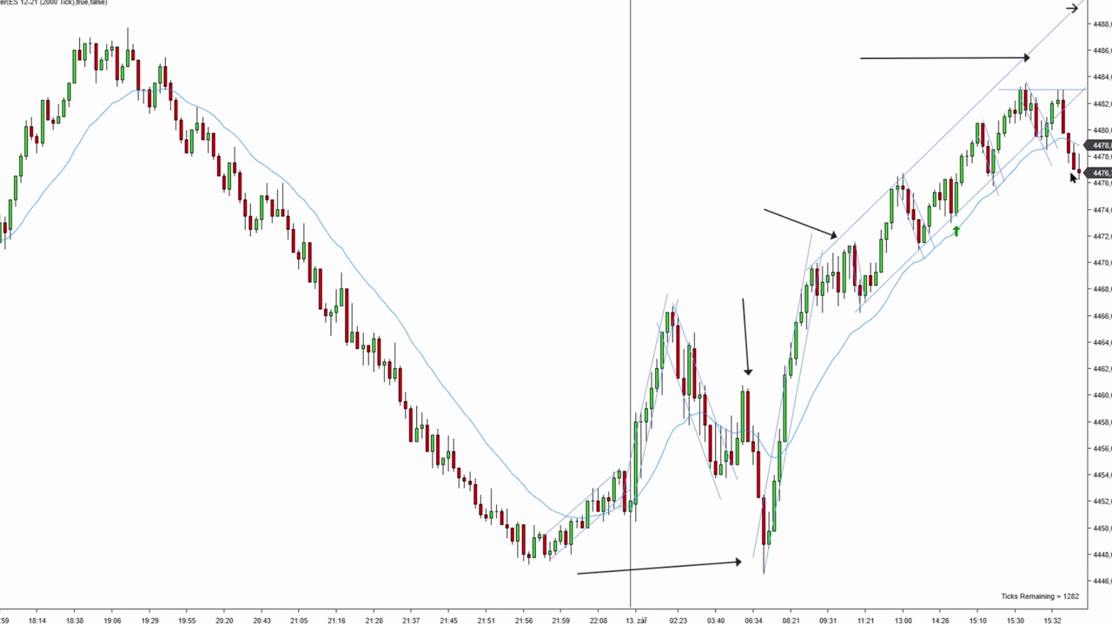
Step: Try two falling arrows, one along each decline from the double top between 15:30 and 15:32, and delete both
click(1020, 81)
click(1048, 155)
click(1058, 91)
click(1080, 185)
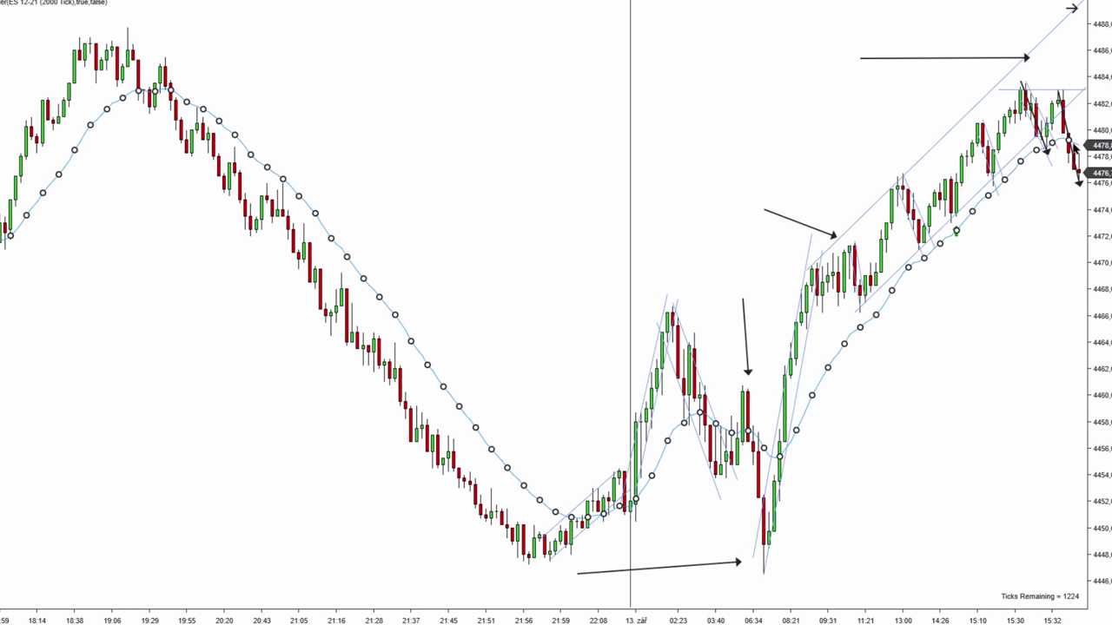
click(1068, 127)
key(Delete)
click(1036, 123)
key(Delete)
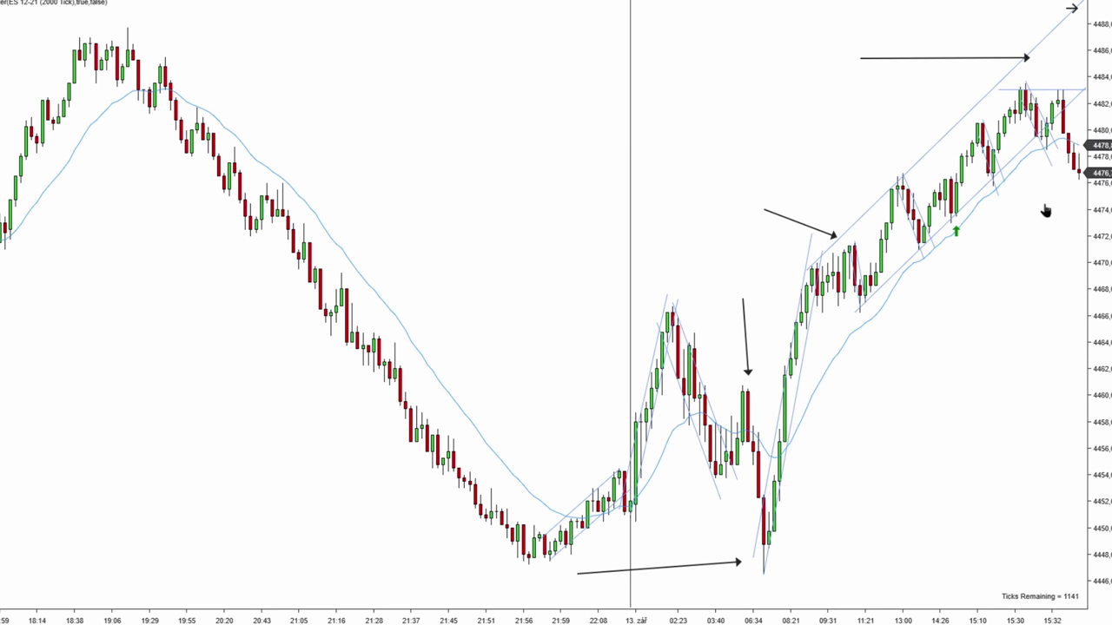
Step: Try two arrows of similar length down the first and second legs from the double top again, and delete both
scroll(1041, 211, down, 3)
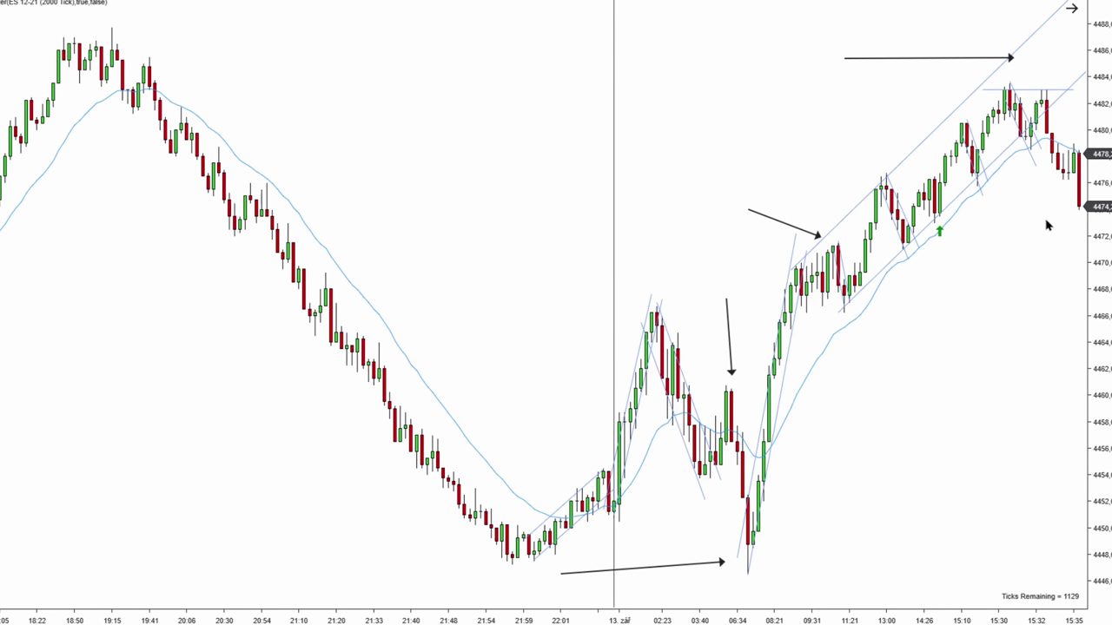
click(1009, 82)
click(1030, 147)
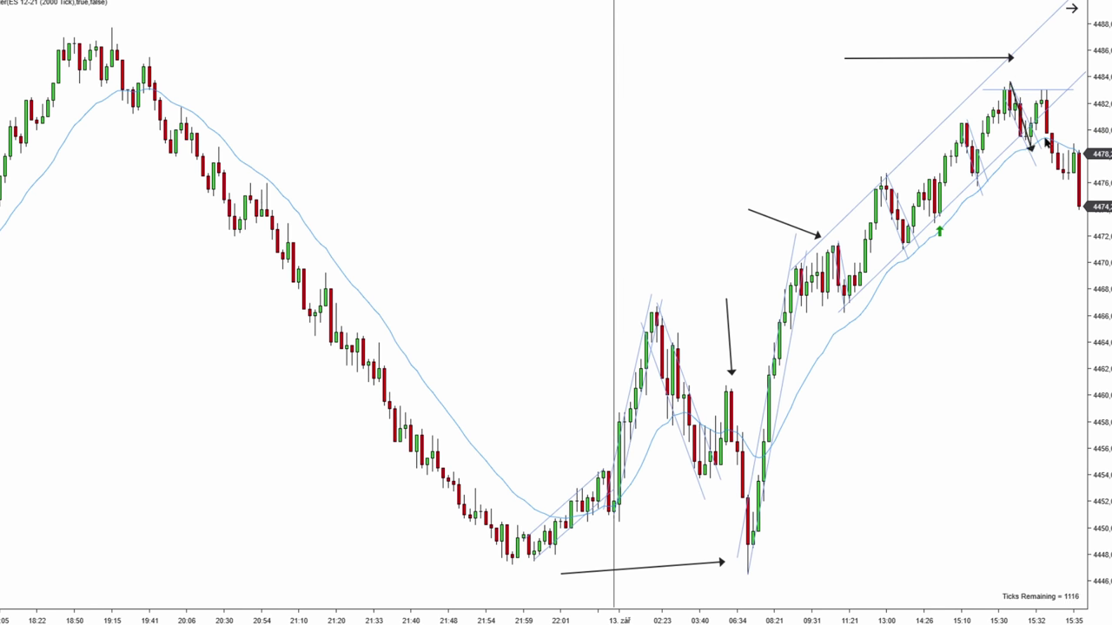
click(1042, 88)
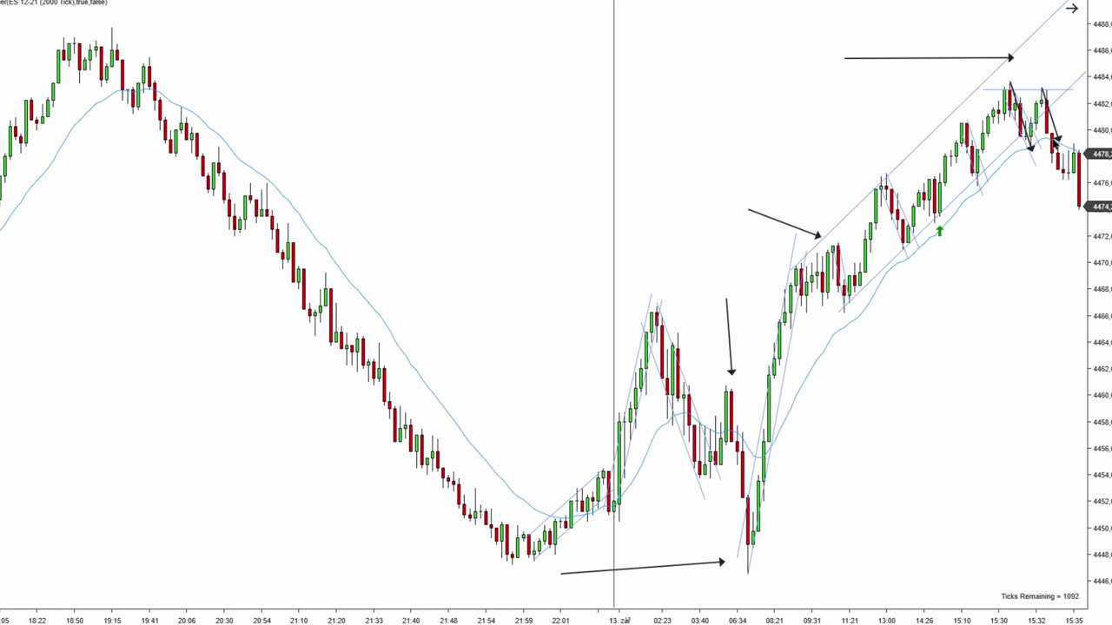
click(1053, 140)
key(Escape)
click(1049, 113)
key(Delete)
click(1020, 114)
key(Delete)
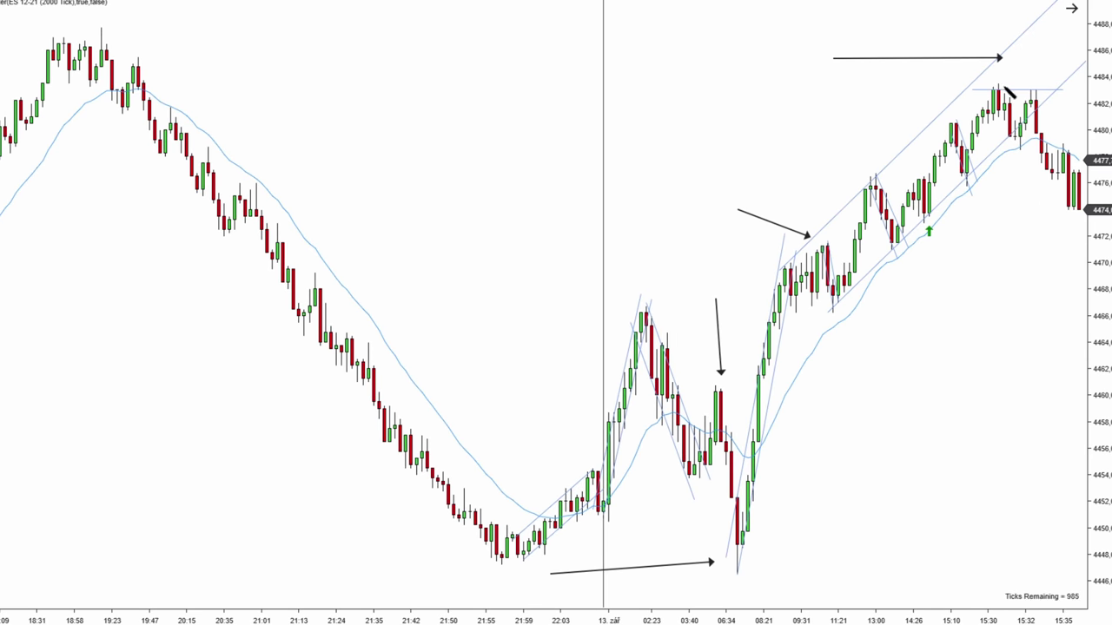
Step: Draw a falling channel of two parallel rays from the second high near 15:32, with the lower ray along the decline's lows
click(992, 94)
click(1030, 166)
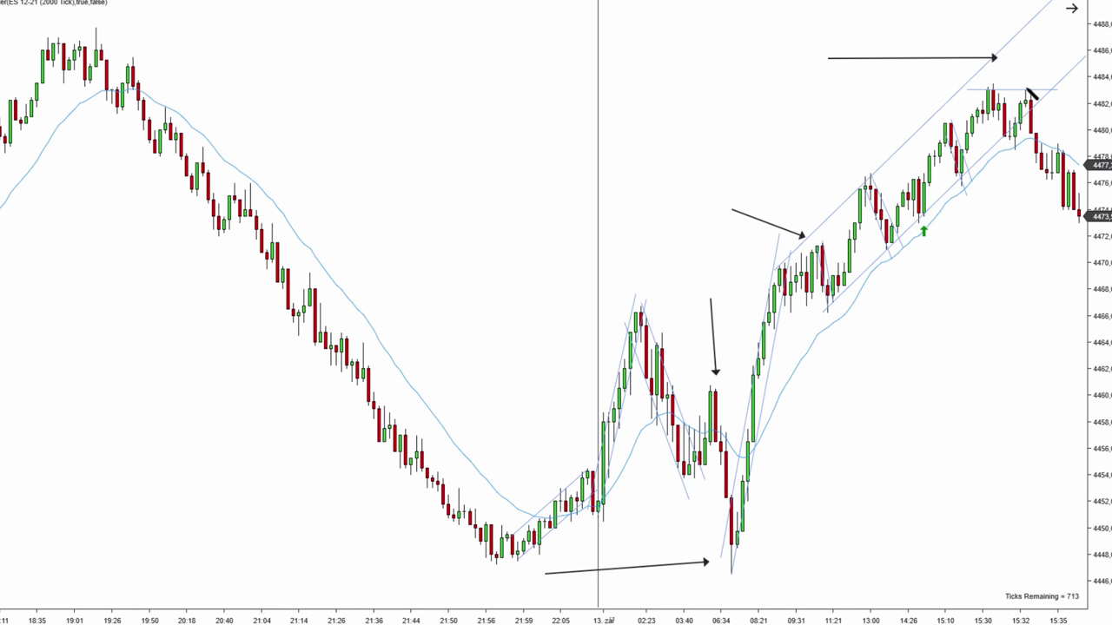
click(1028, 89)
click(1059, 147)
click(1047, 137)
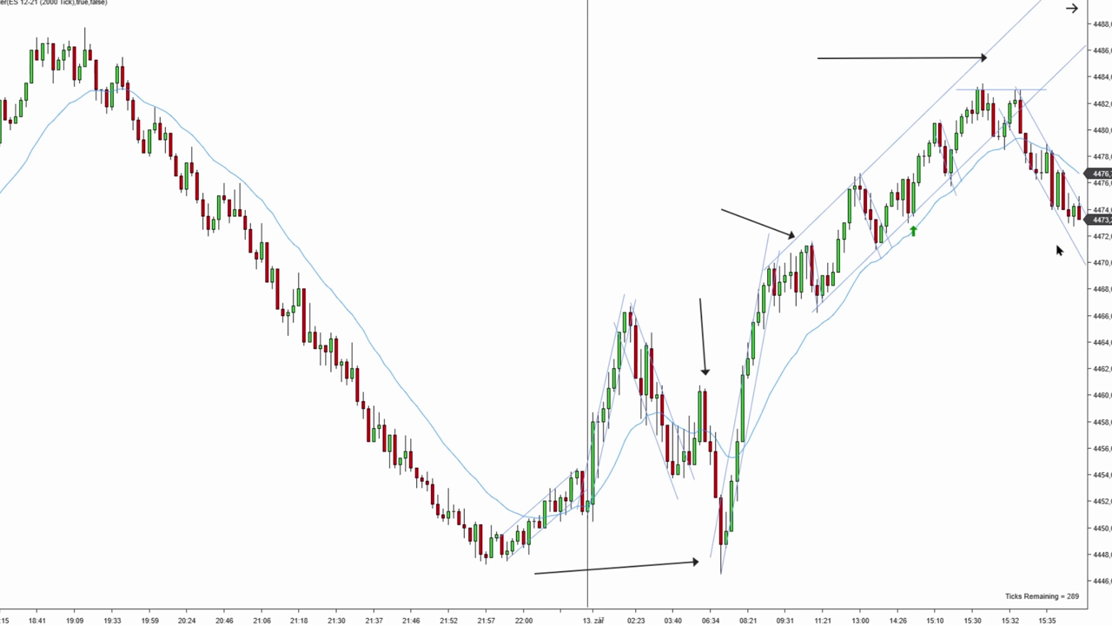
drag(1026, 274, 1014, 274)
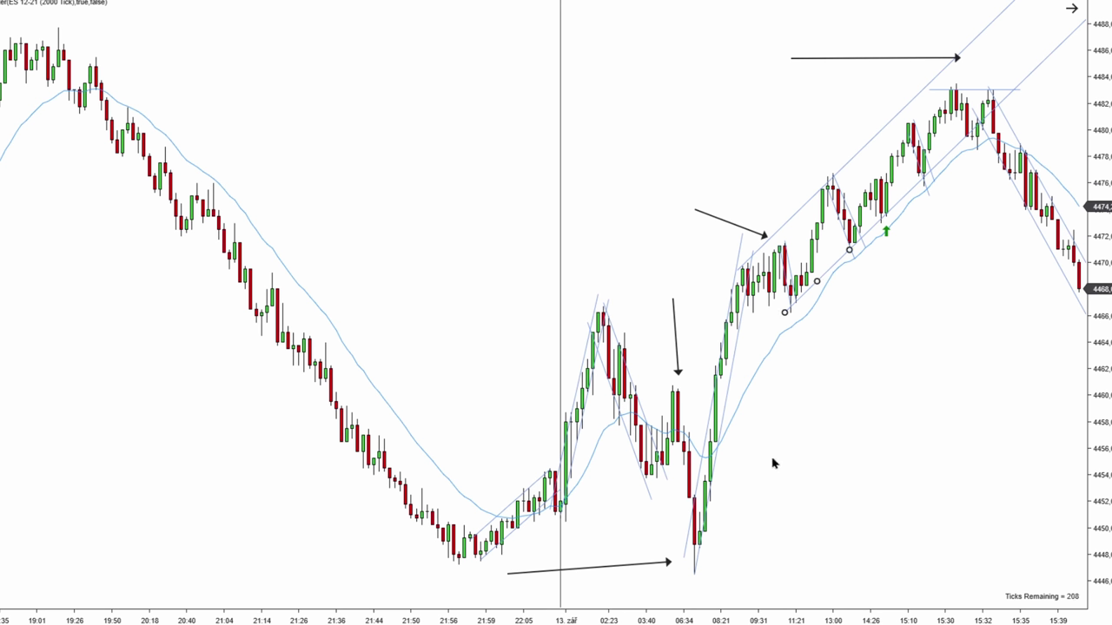
Step: Try a copy of the rising channel's lower ray starting at the major low after 06:34
drag(834, 263, 747, 503)
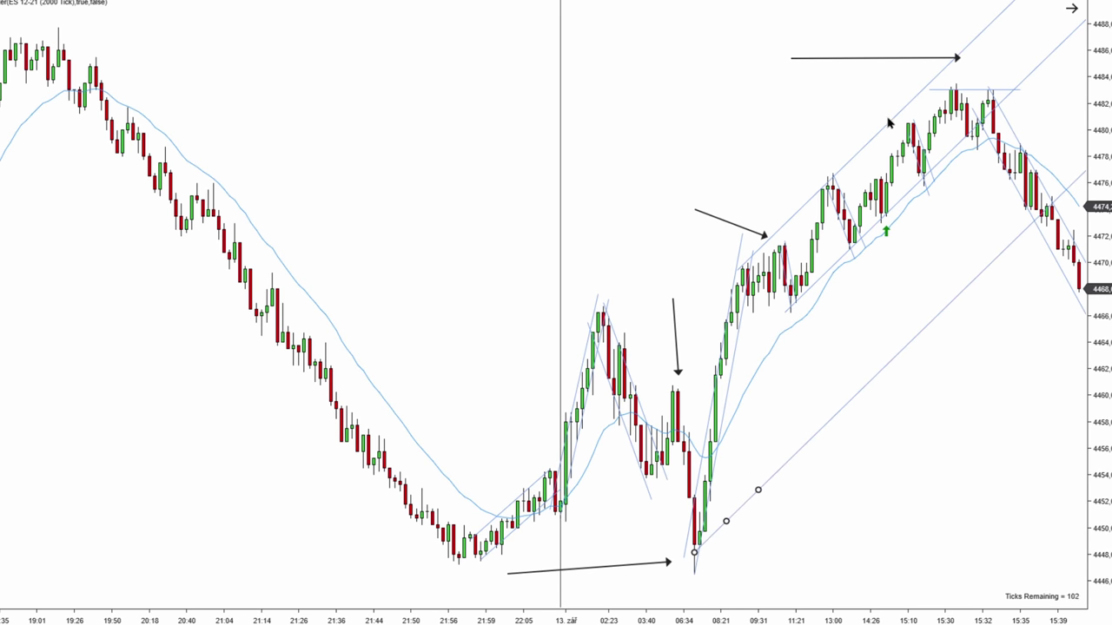
drag(930, 320, 929, 331)
click(931, 359)
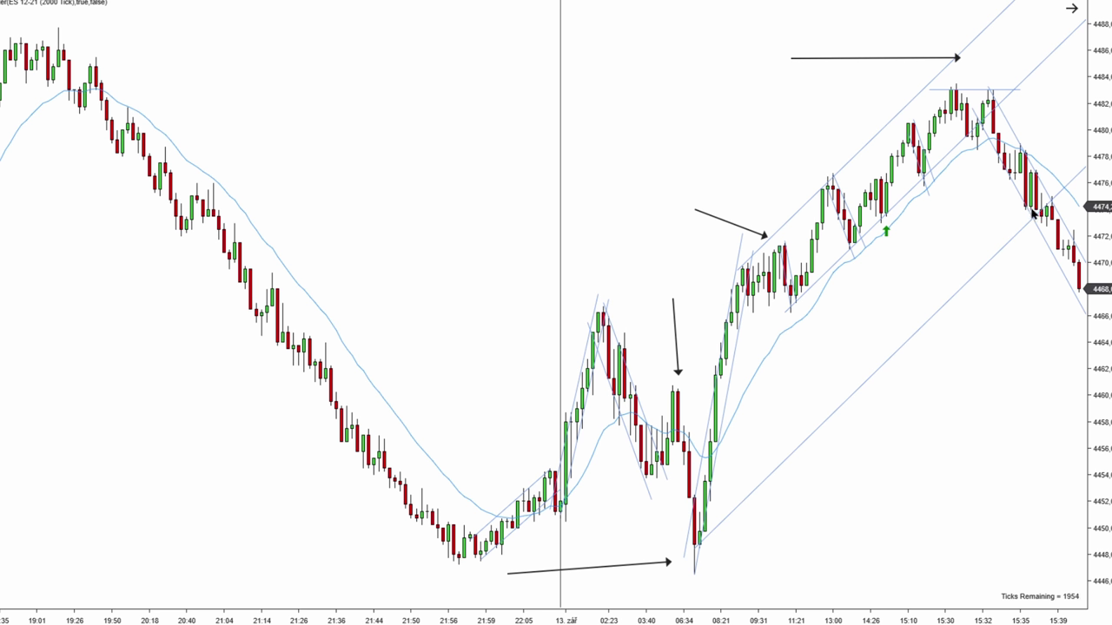
Step: Try an arrow pointing up above the decline near 15:39, and delete it
key(ctrl+F2)
click(1058, 158)
click(1068, 72)
click(1067, 98)
key(Delete)
Step: Try the copied rising ray at the swing high near 06:34, and delete it
click(958, 278)
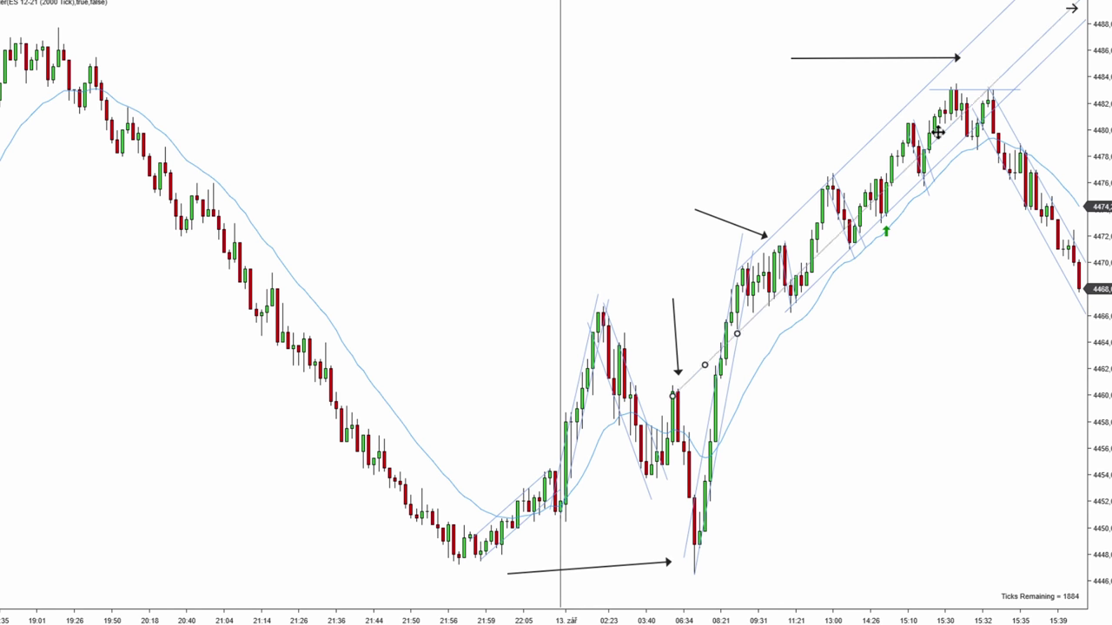
drag(956, 267, 979, 274)
key(Delete)
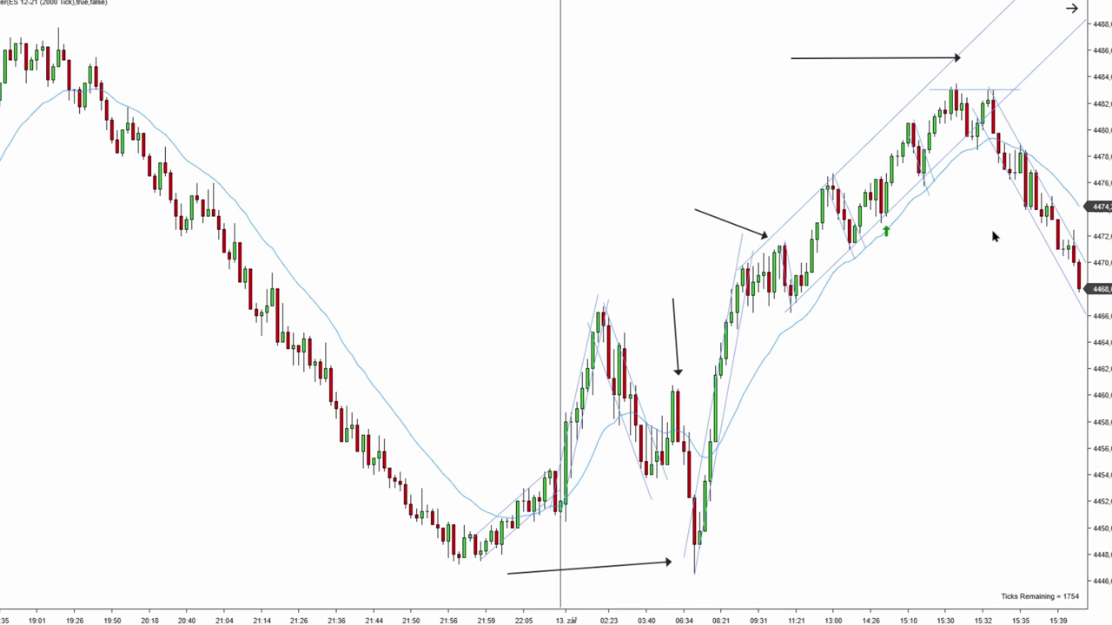
Step: Draw an arrow line slanting down below the decline, from about 4472 to about 4464, parallel to the falling channel
mouse_move(994, 236)
mouse_down()
mouse_move(971, 238)
mouse_move(1009, 345)
mouse_up()
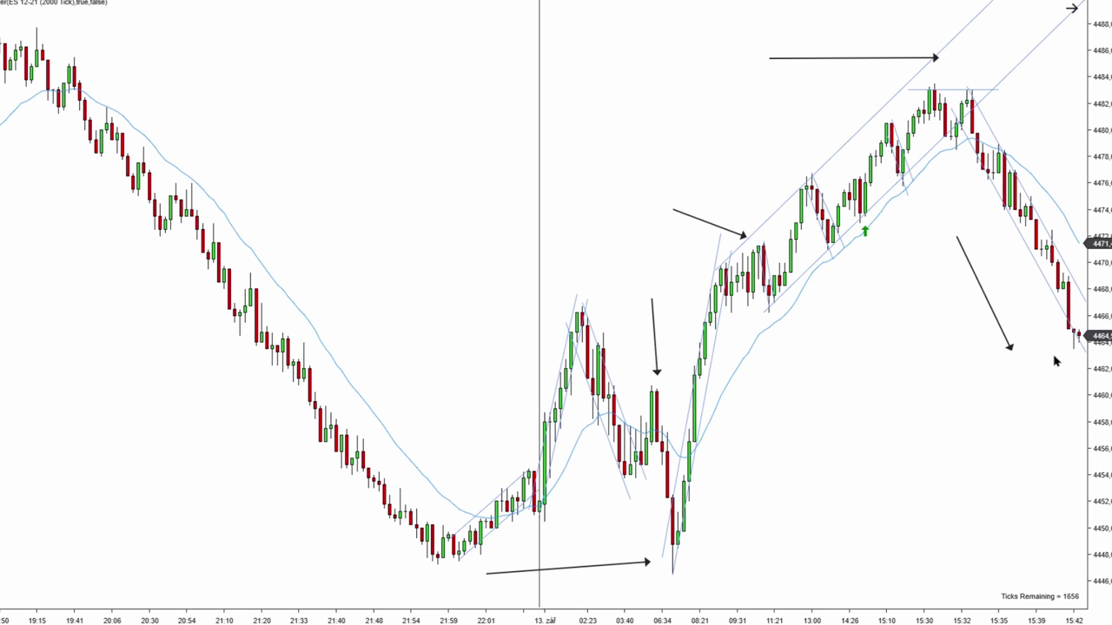
Step: Try short lines across the small pullbacks near 15:39 and 15:42 inside the falling channel
drag(1050, 386, 1030, 385)
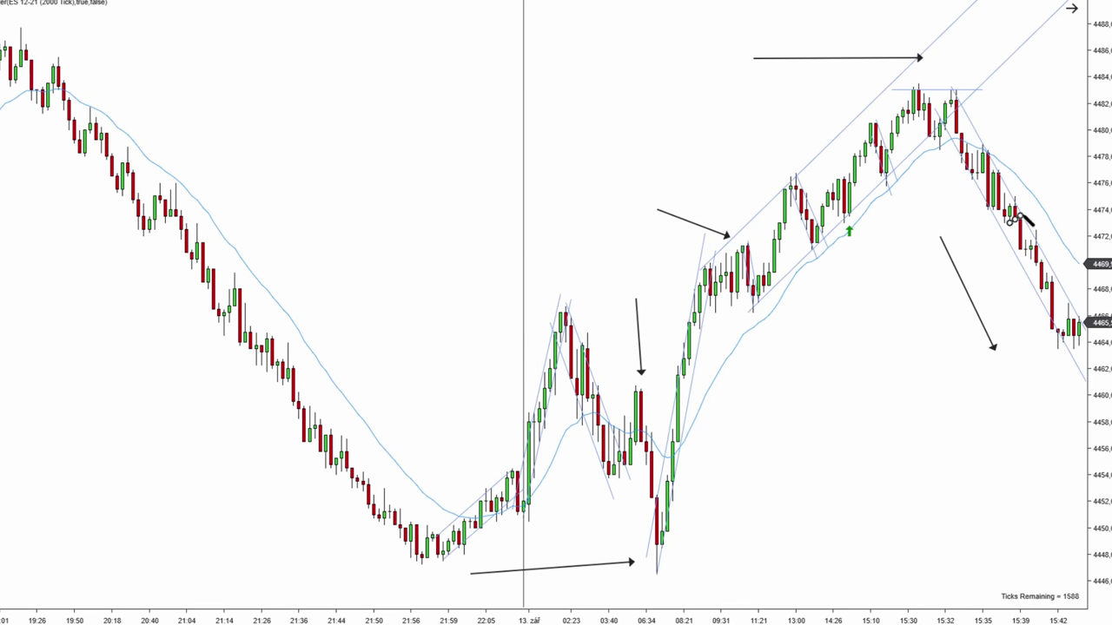
double_click(1058, 286)
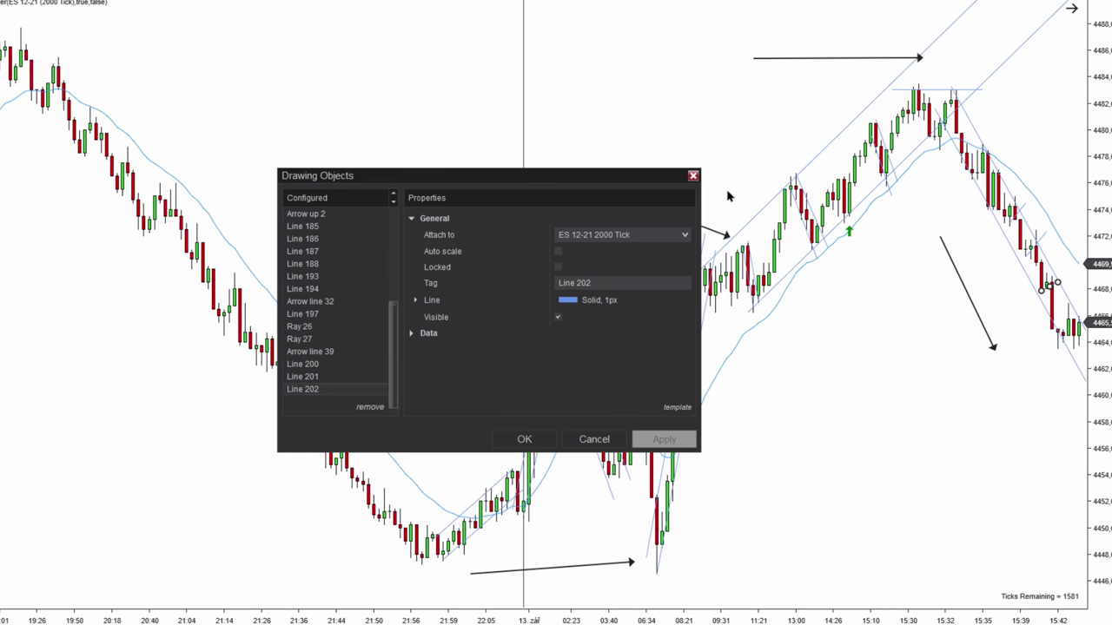
click(693, 178)
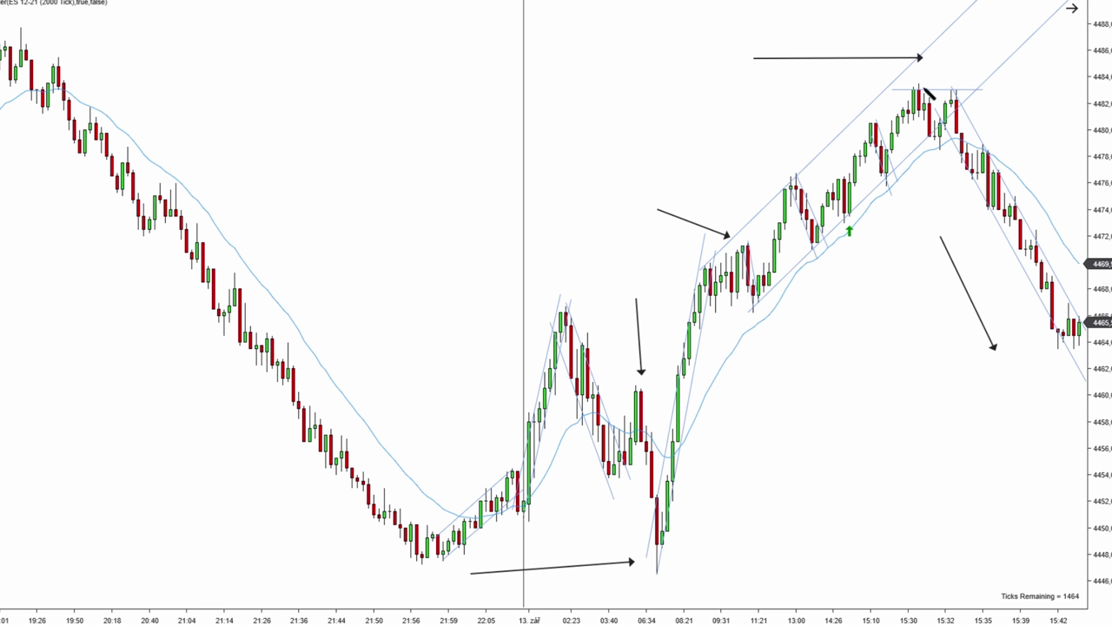
Step: Try a falling ray from the first high of the double top with a parallel copy at the lows, and delete the copy
drag(918, 80, 961, 104)
click(972, 112)
click(989, 123)
drag(1030, 150, 943, 276)
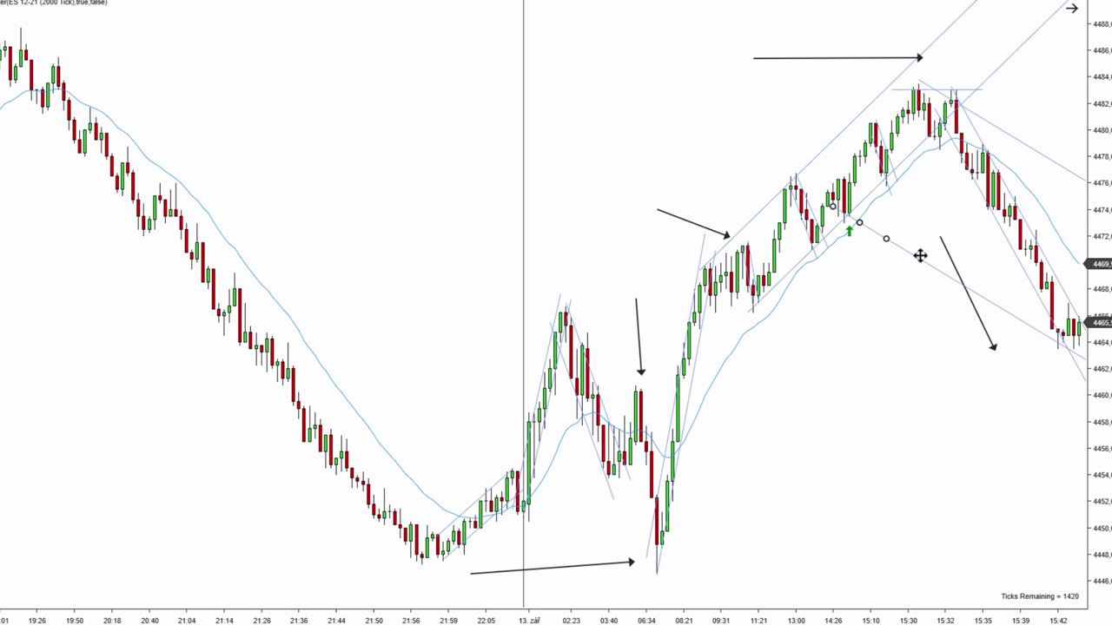
key(Delete)
click(1030, 151)
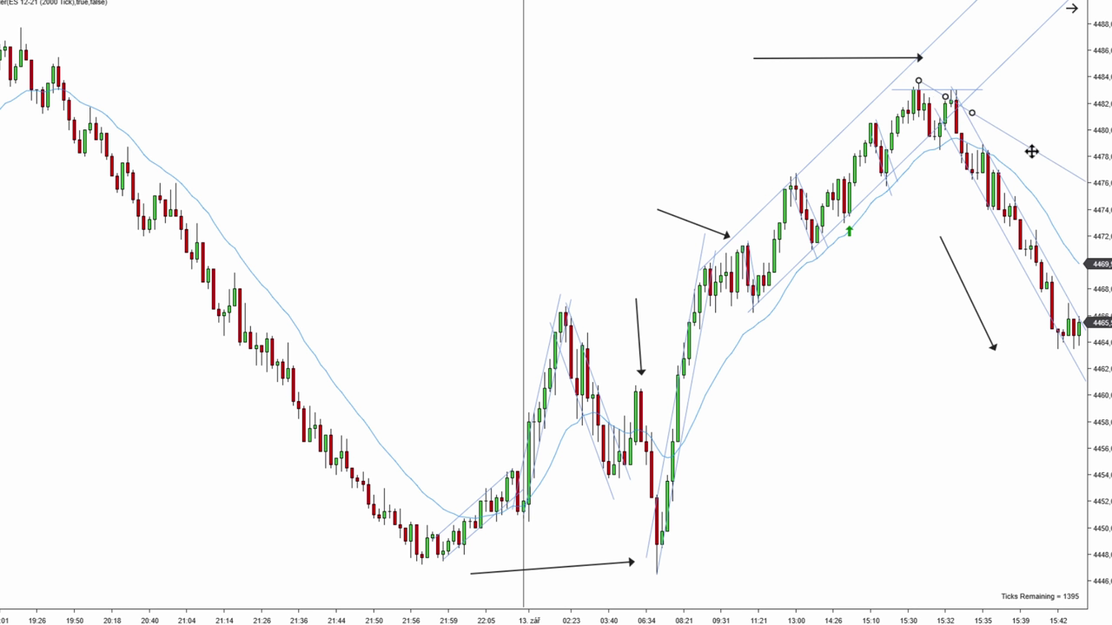
Step: Try starting the falling ray closer to the first high of the double top, and delete the ray
click(855, 338)
click(938, 93)
click(991, 103)
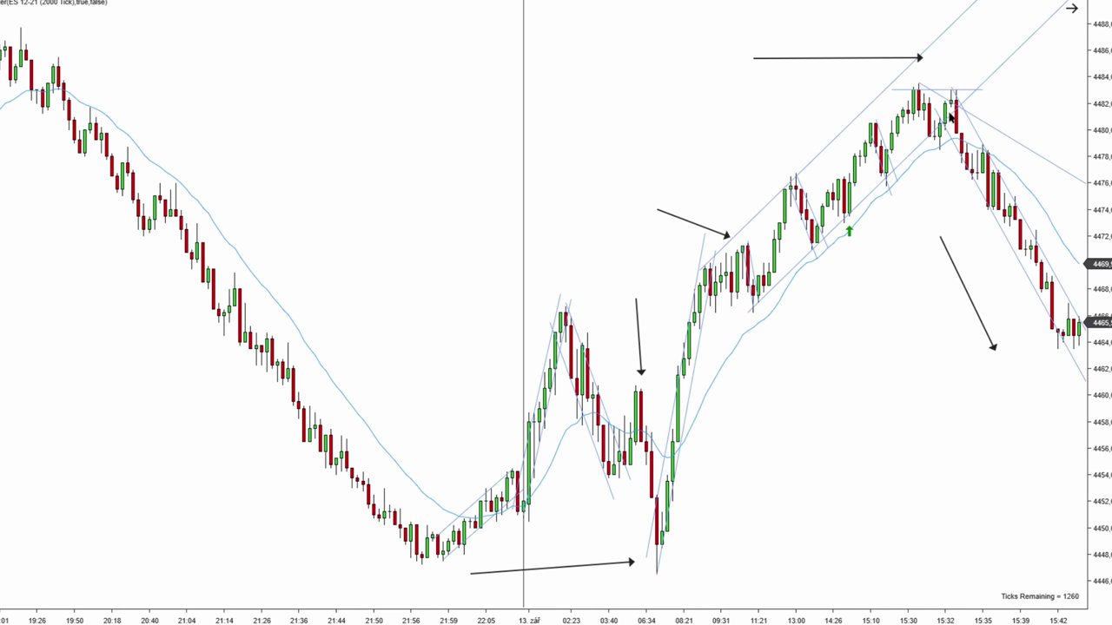
click(987, 123)
key(Delete)
Step: Draw a new falling ray from the first high of the double top past the second high
drag(1051, 148, 1046, 148)
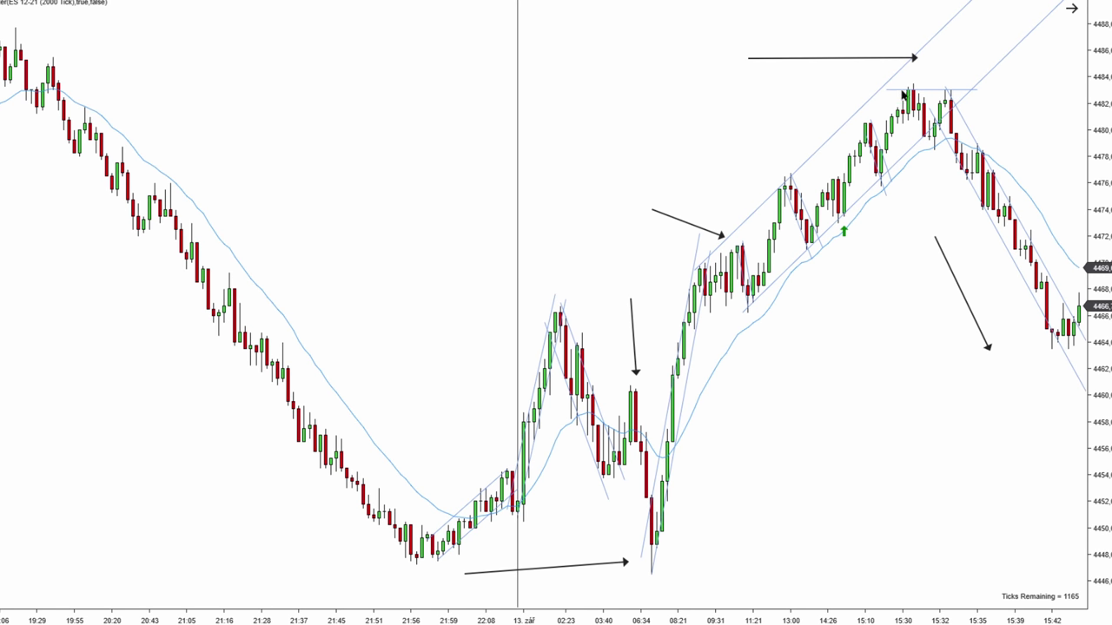
key(F2)
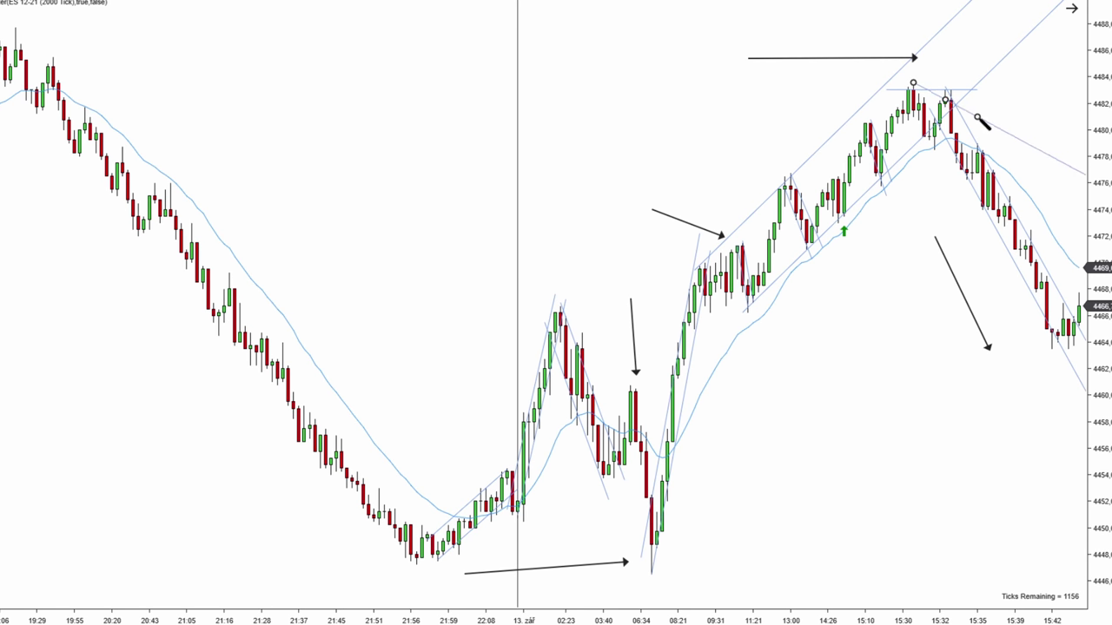